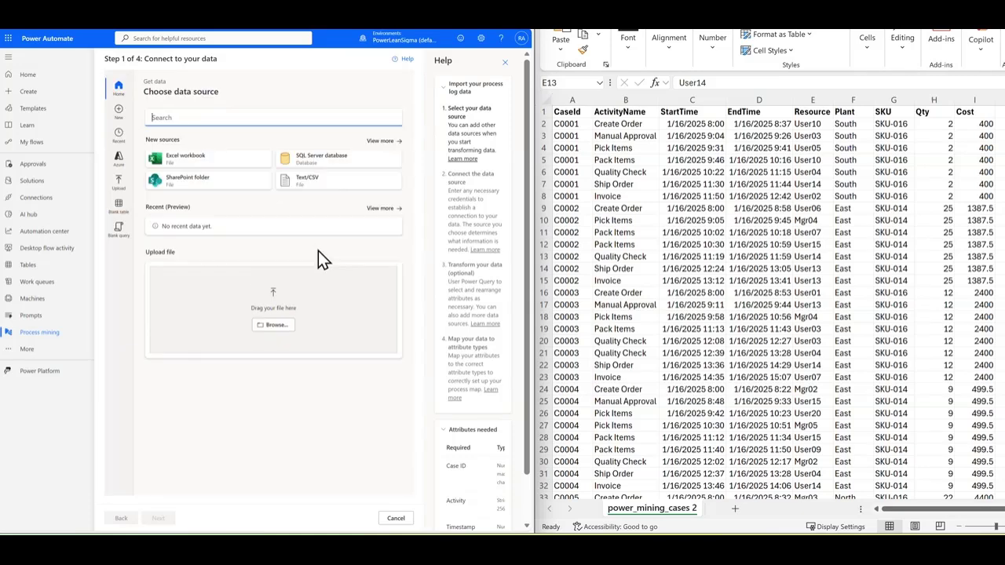
Upload the Excel workbook Example2_OC_Events_O2C as the data source and continue with its connection.
click(205, 167)
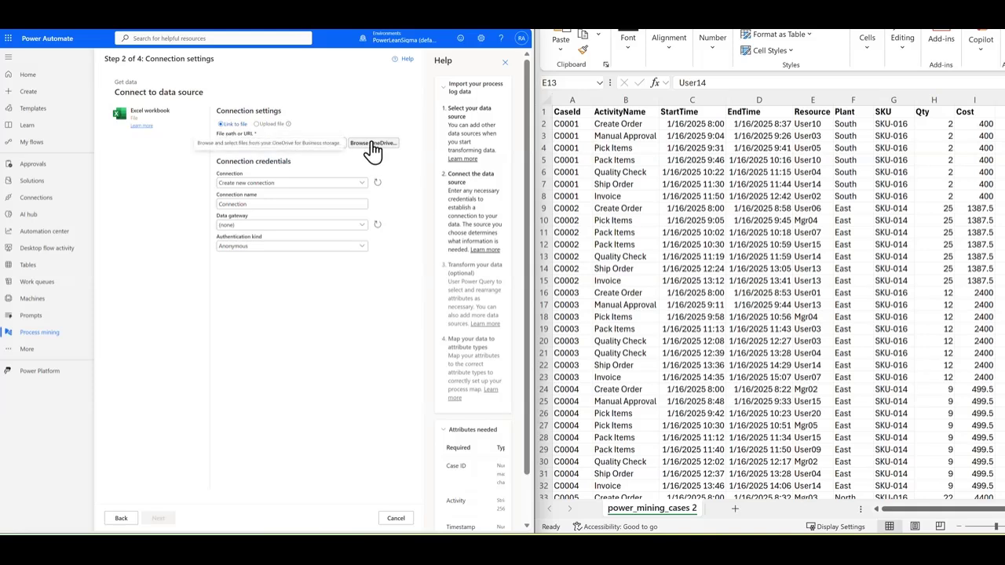
click(255, 124)
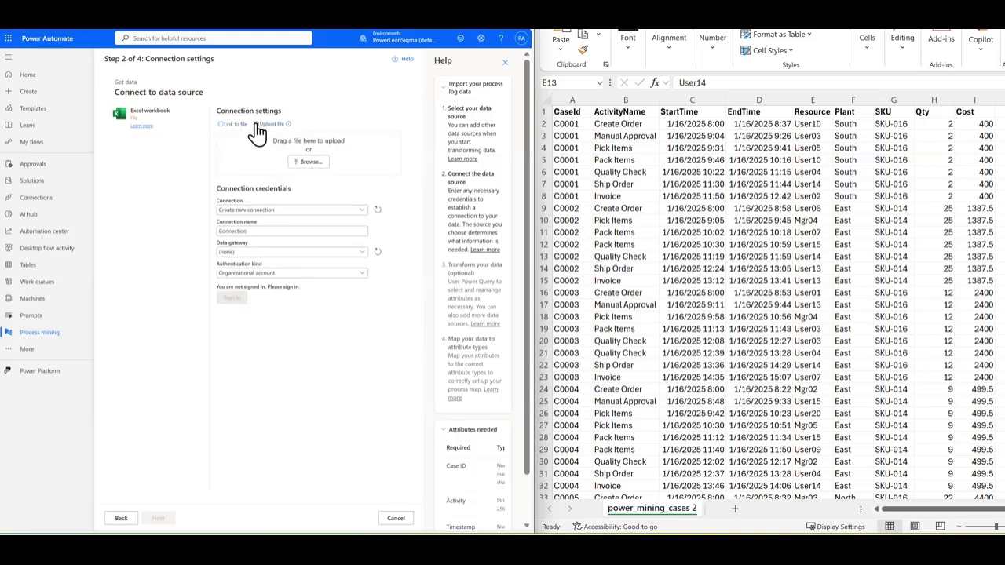
click(310, 163)
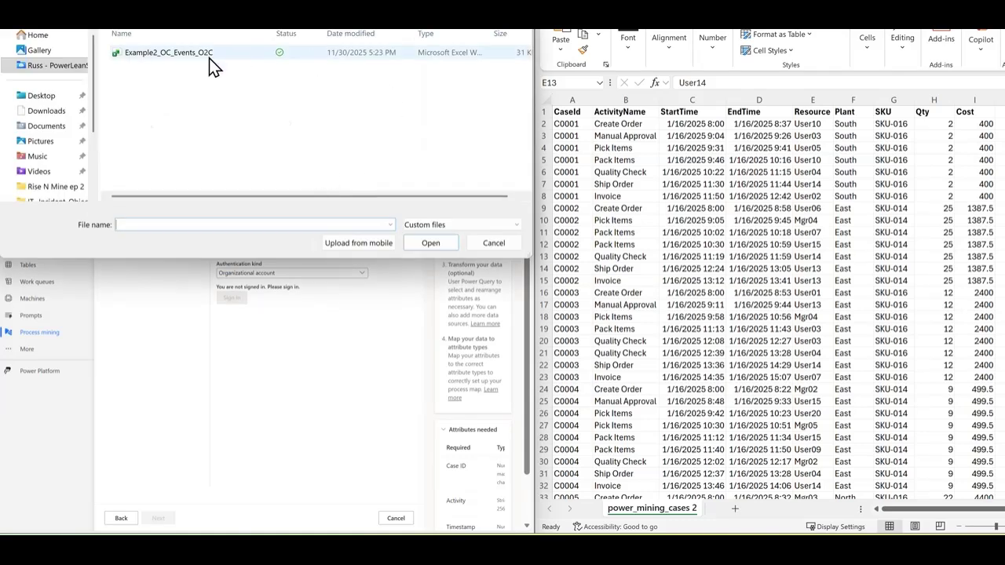
click(208, 55)
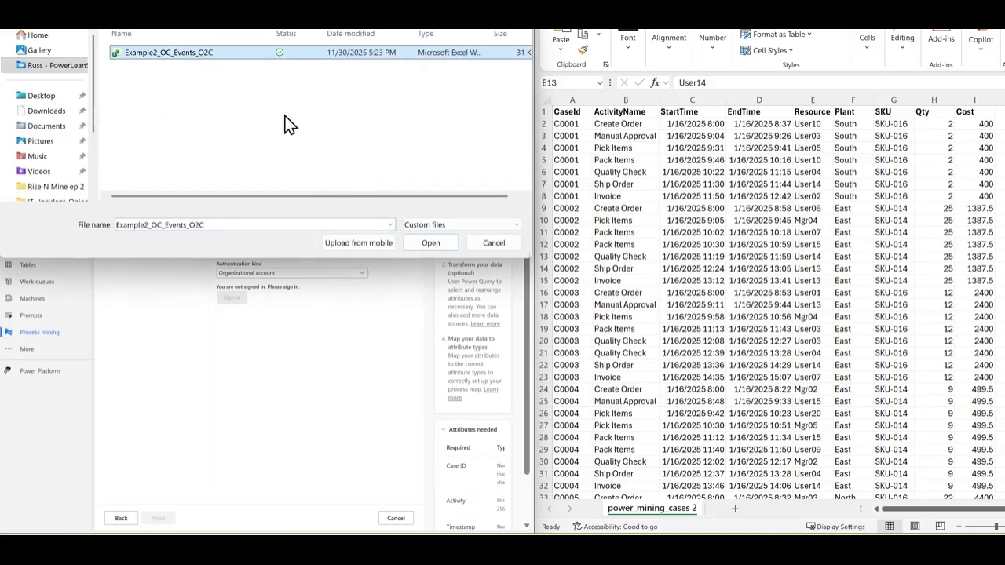
click(424, 242)
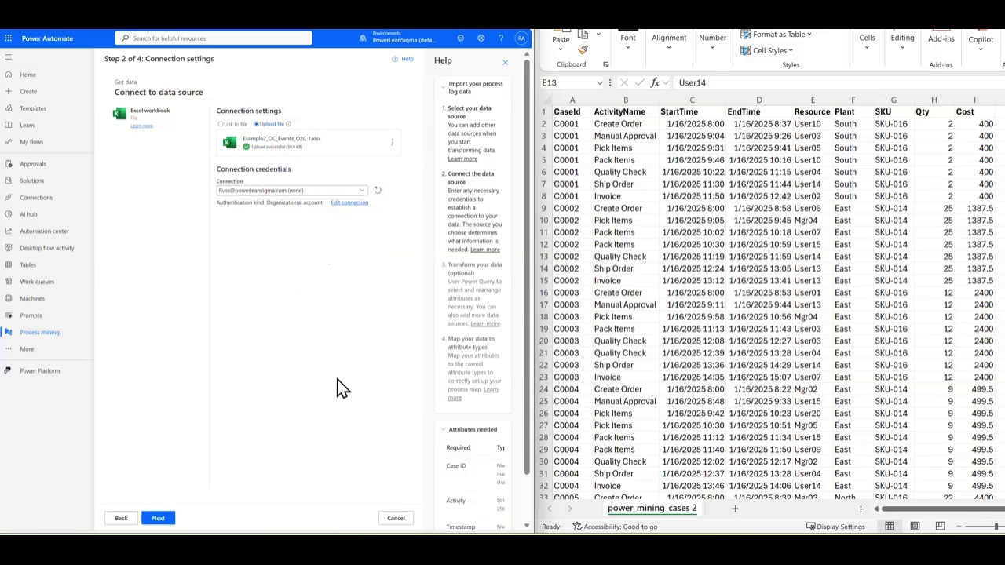
click(165, 518)
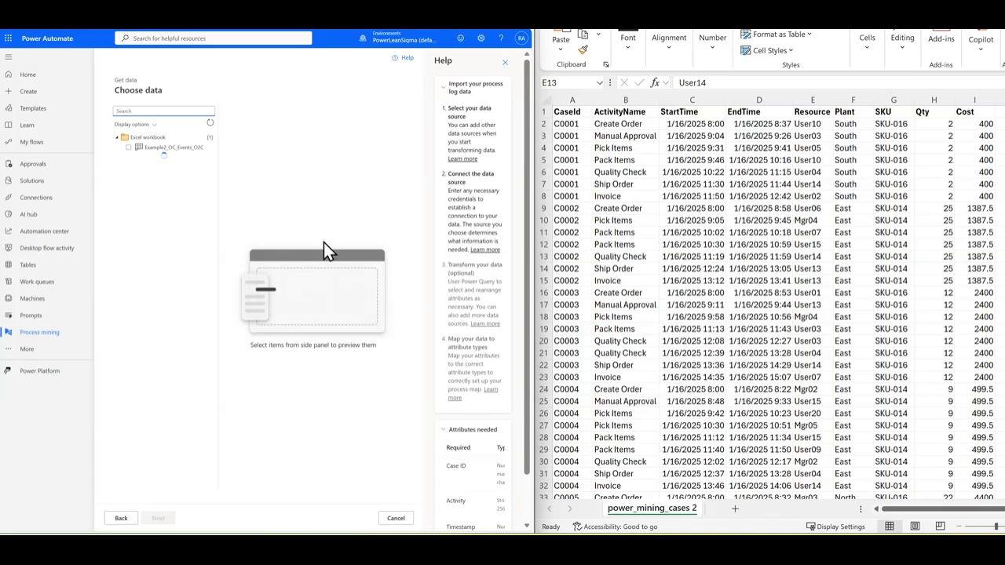
Choose the Example2_OC_Events_O2C sheet, widen the browser window and continue to data mapping without transforming the data.
click(129, 148)
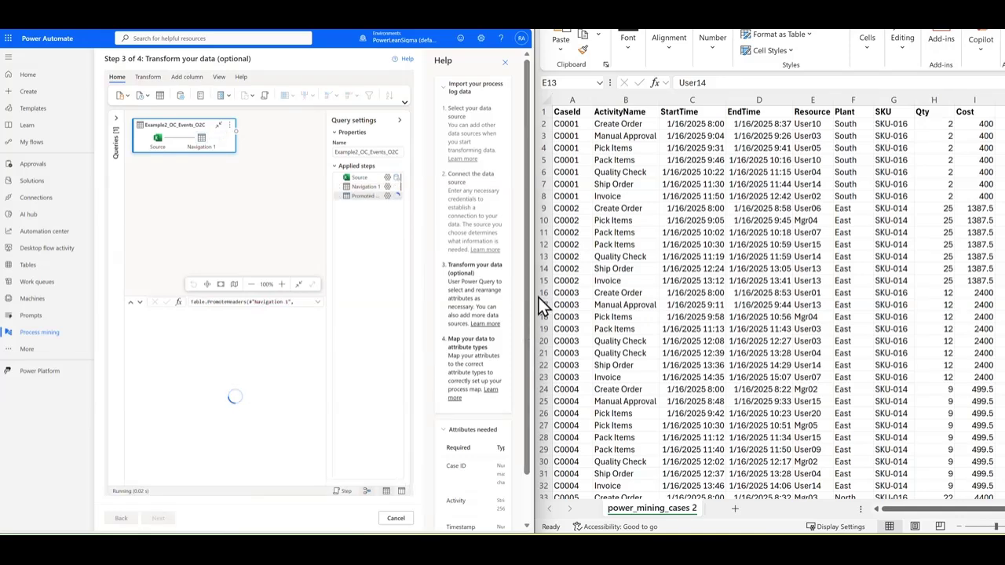
drag(537, 298, 871, 314)
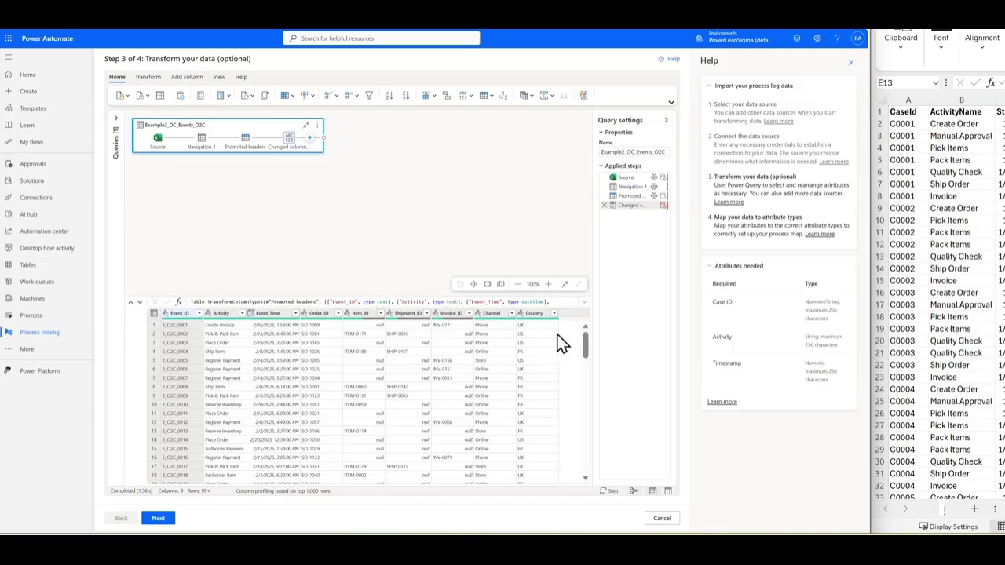
click(162, 521)
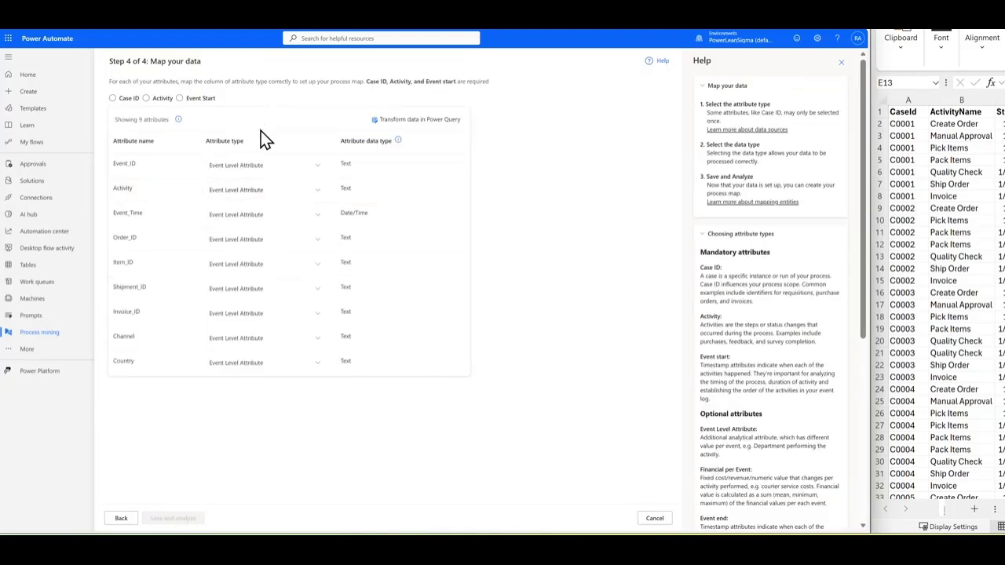
Map Event_ID as Case ID, Activity as Activity and Event_Time as Event Start, and save and analyze the process.
click(245, 178)
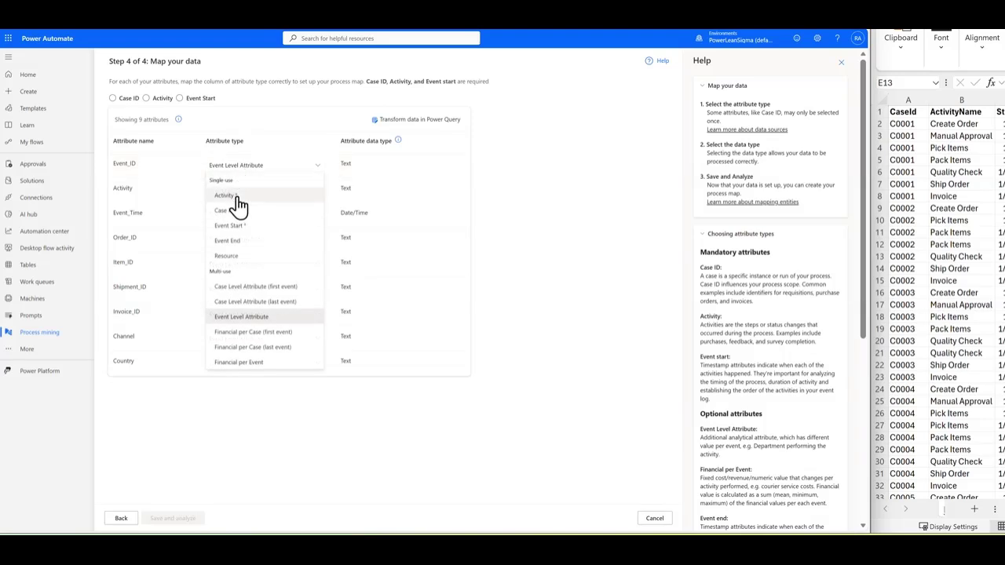
click(229, 210)
click(235, 193)
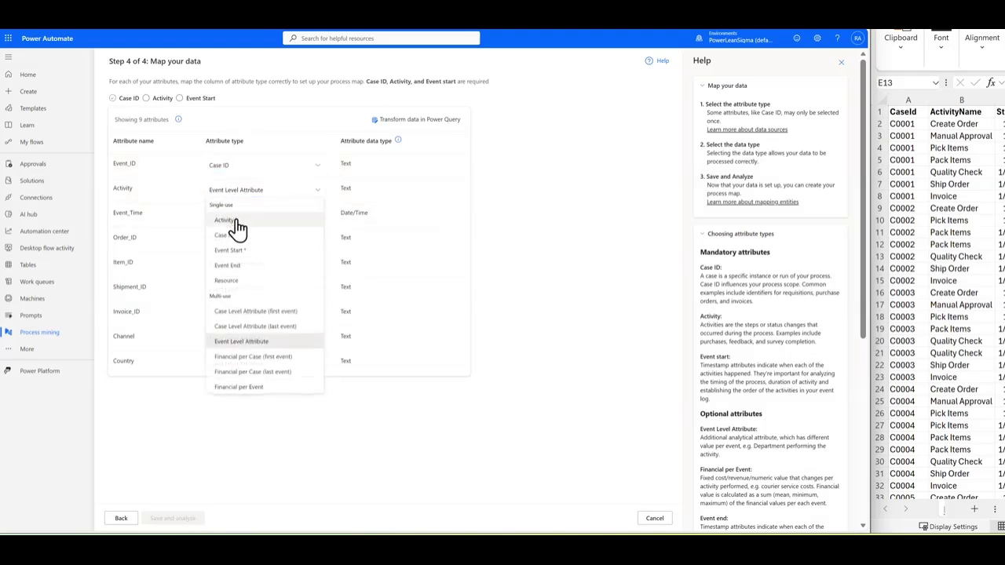
click(233, 220)
click(233, 215)
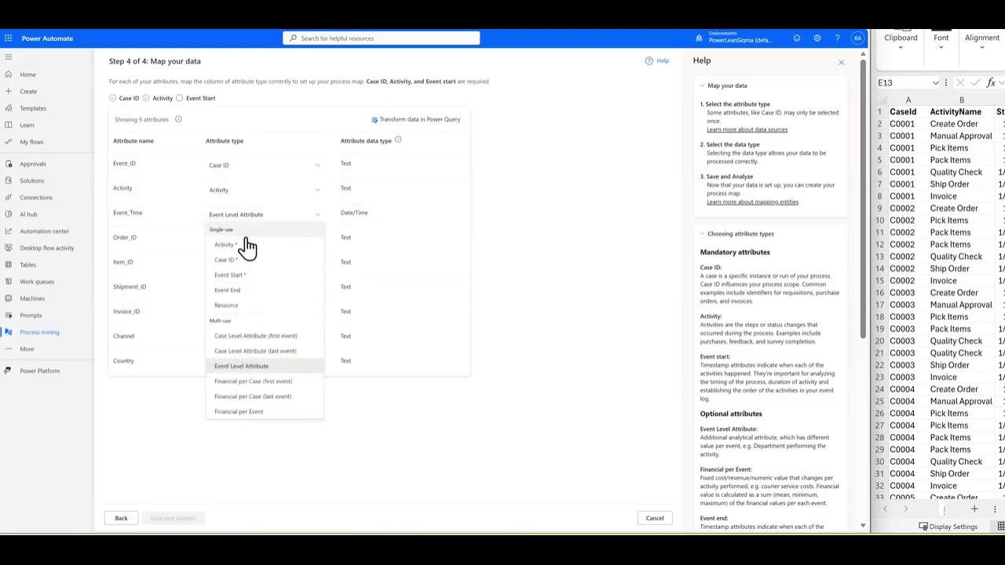
click(248, 274)
click(230, 243)
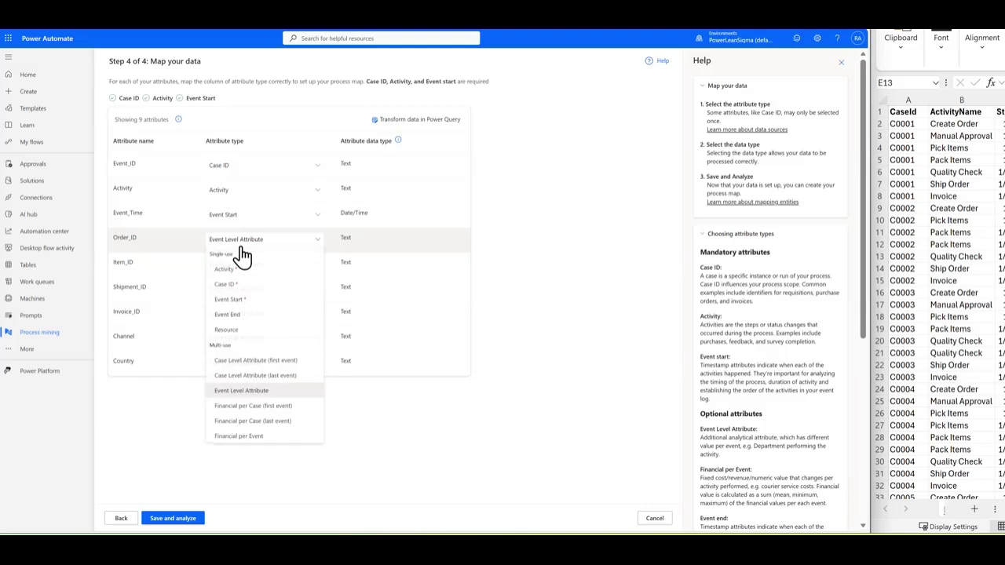
click(260, 402)
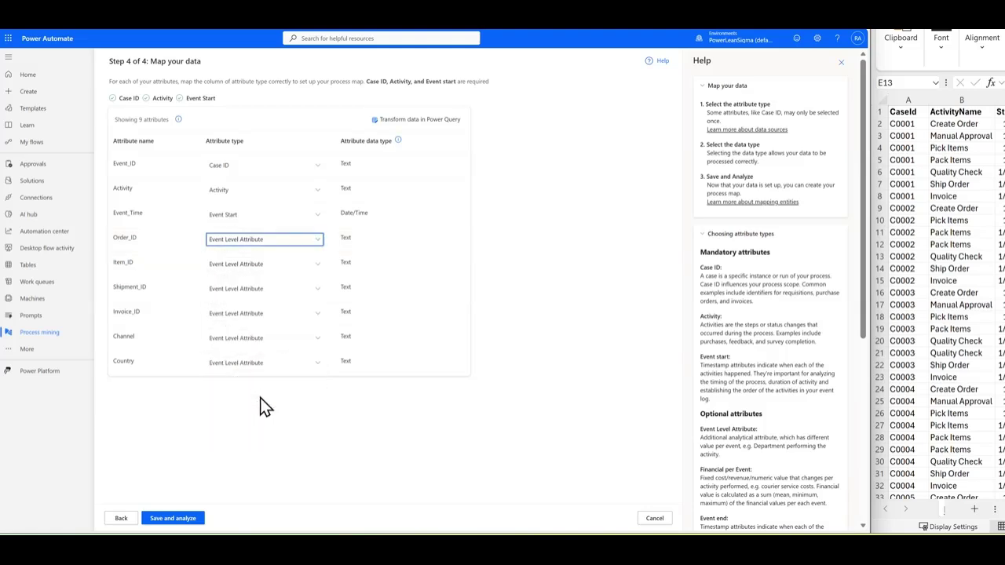
click(182, 519)
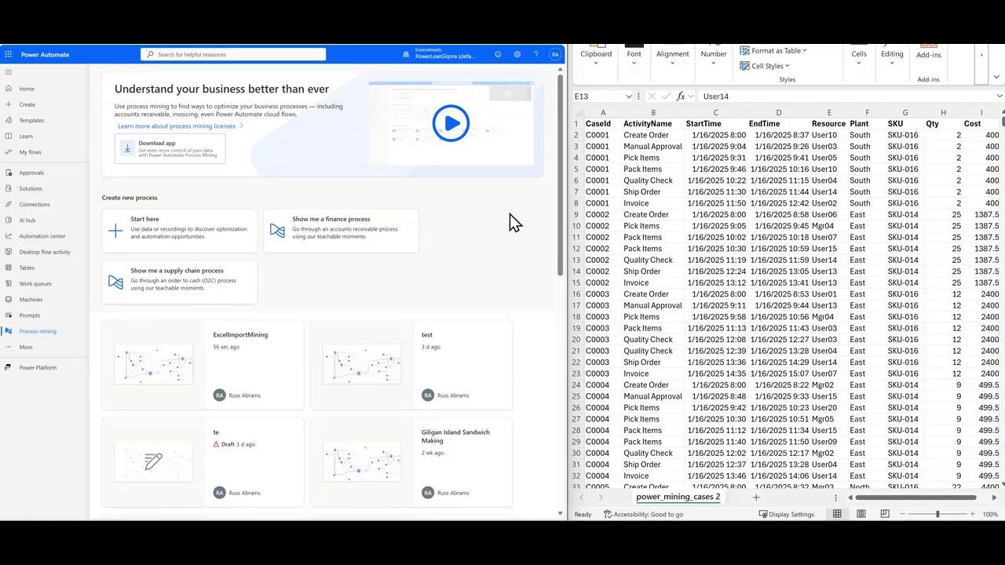
Create a new Case ID process mining process named PasteInFlow with Dataflow as the data source.
click(198, 237)
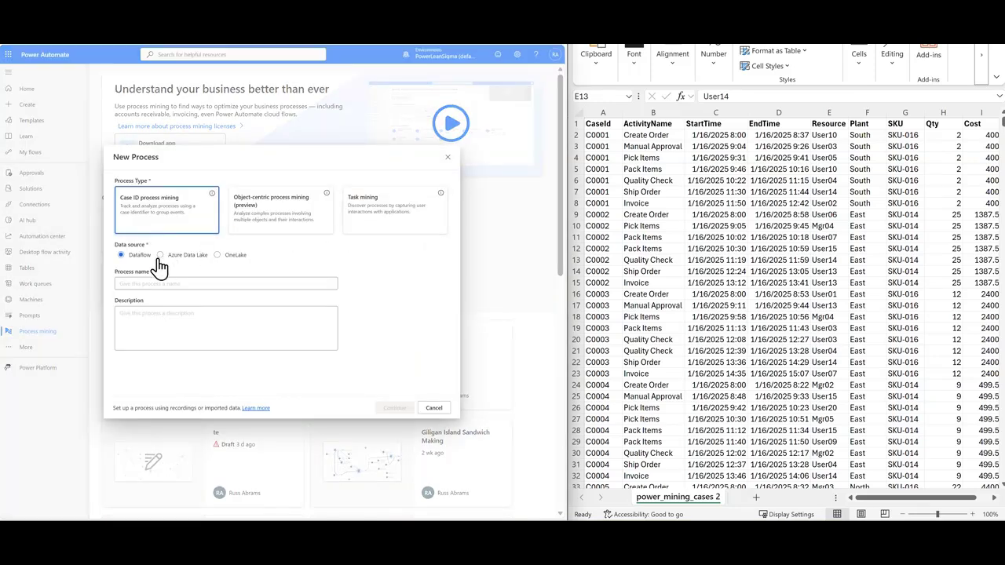
click(145, 281)
text(PasteInFlow)
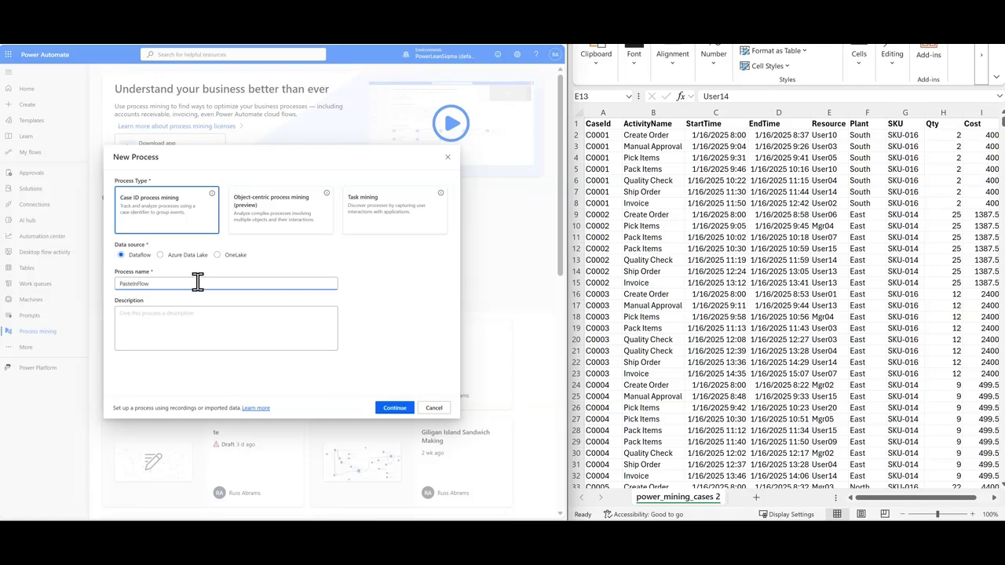
click(389, 407)
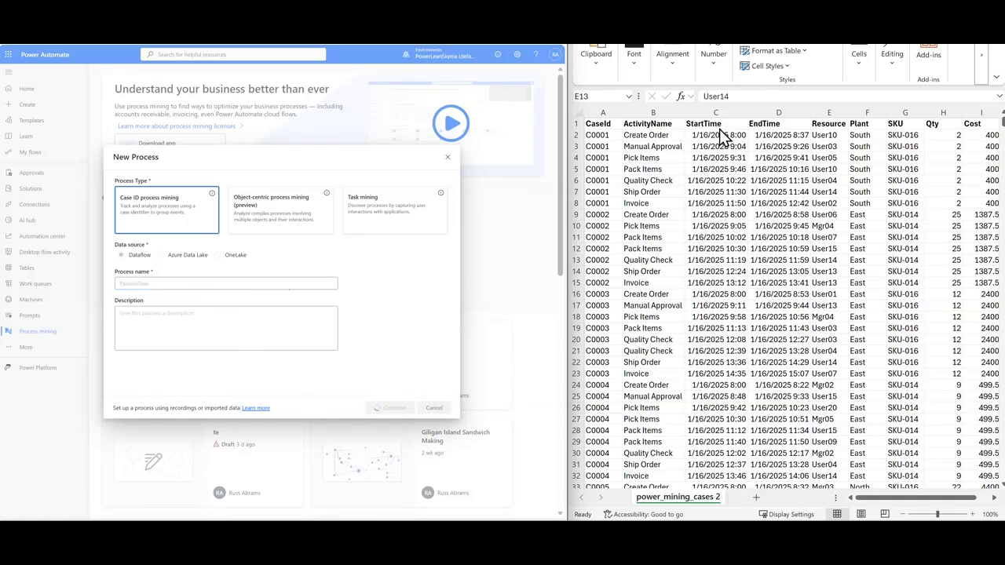
click(430, 383)
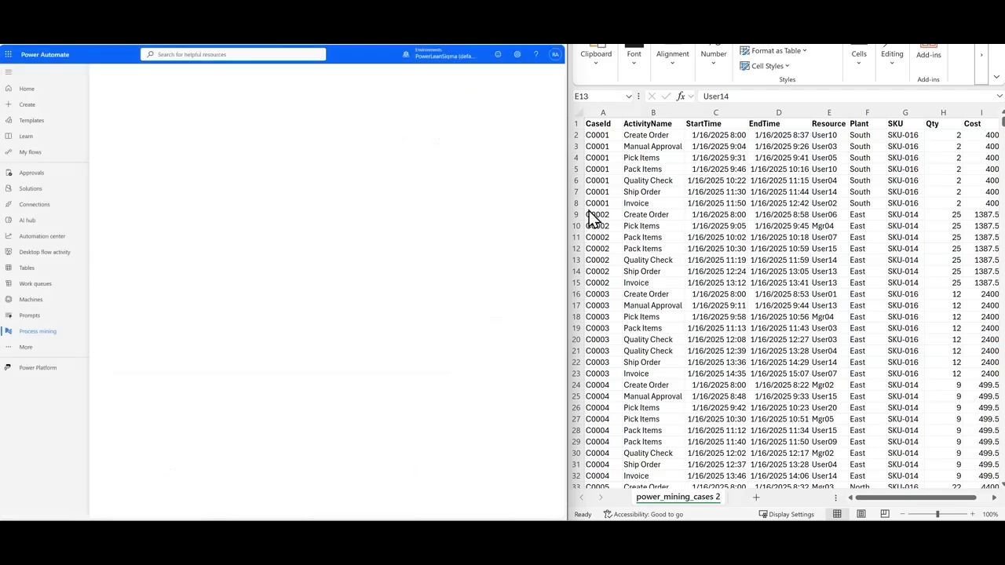
In Excel, copy the whole data table on the power_mining_cases 2 sheet, from the CaseId header to the last row.
click(607, 122)
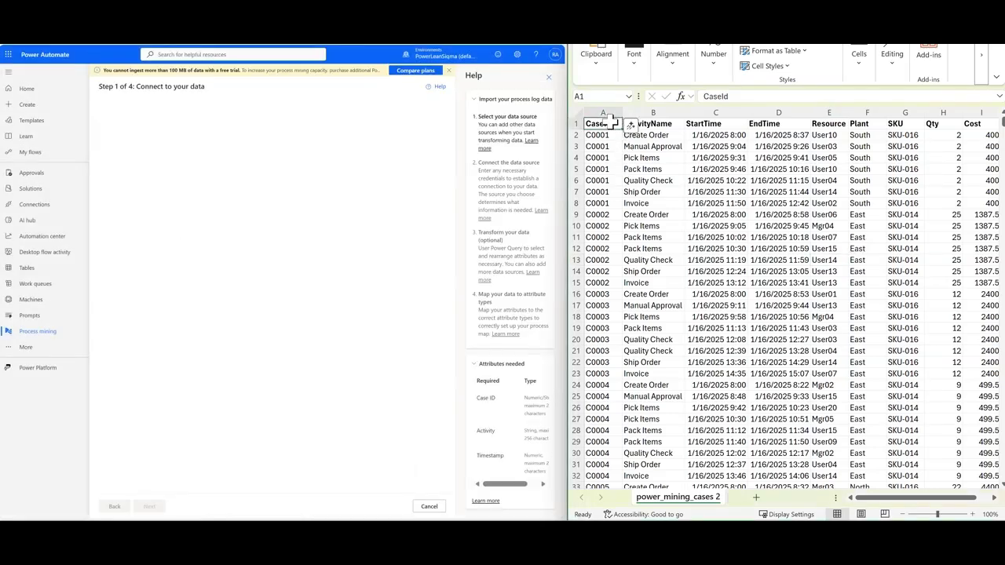
drag(630, 126, 985, 138)
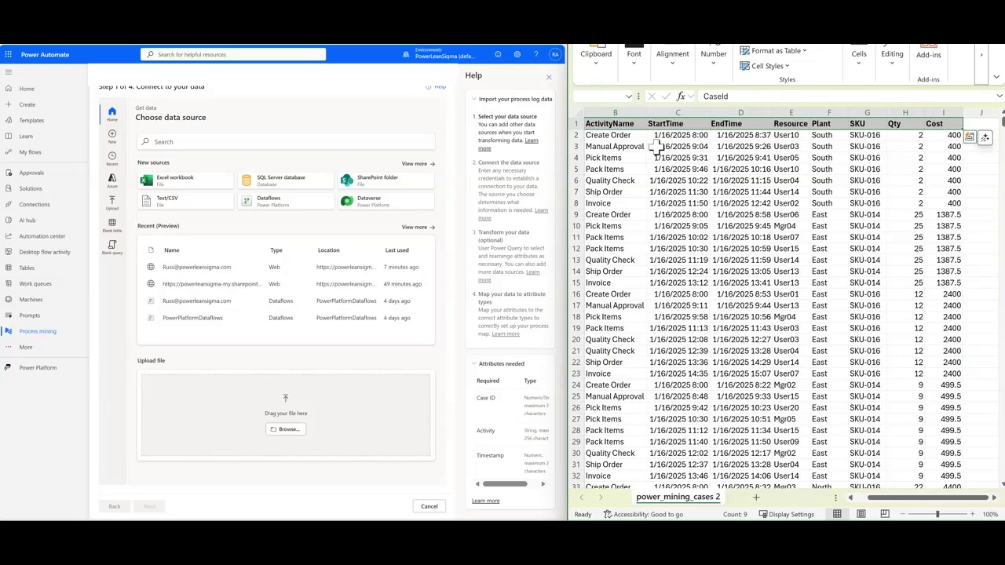
key(ctrl+shift+Down)
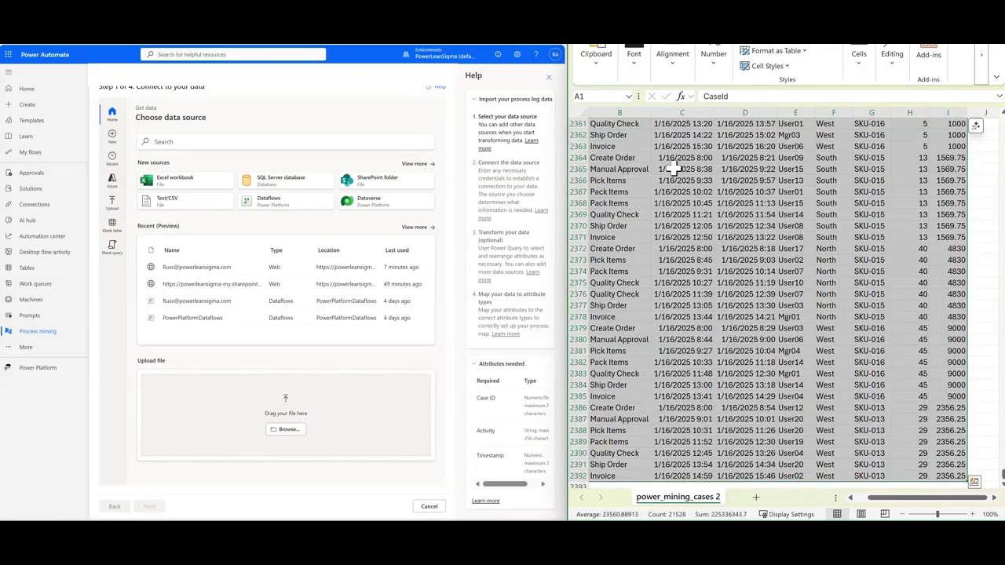
right_click(668, 163)
click(710, 163)
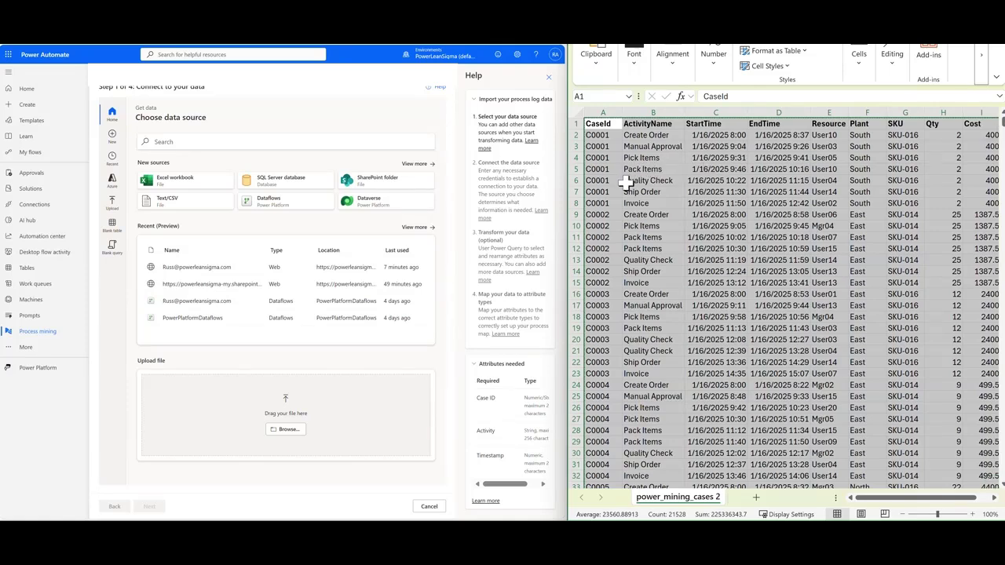
Back in Power Automate, paste the copied data into a blank table and name the table FlowModel.
click(112, 227)
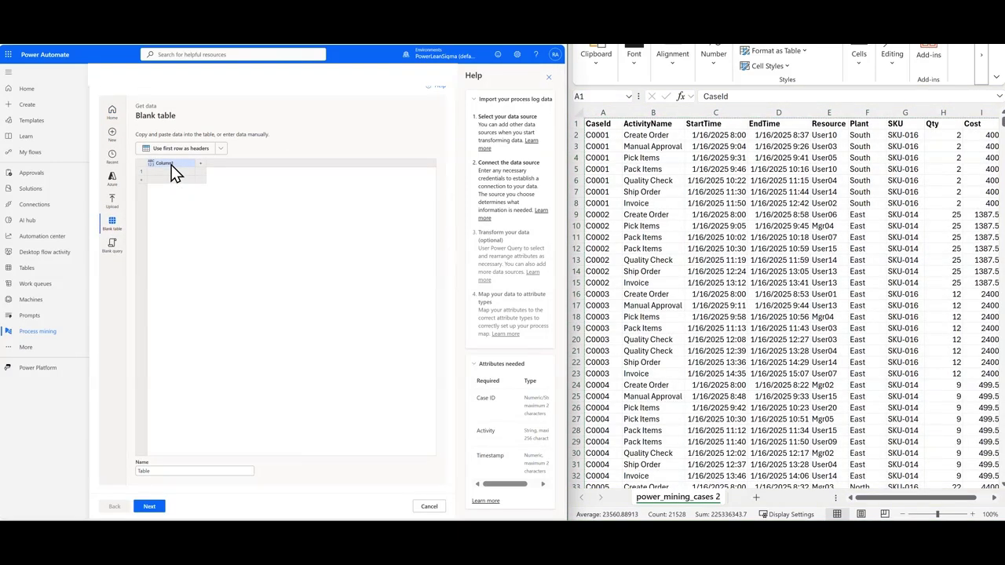
key(ctrl+v)
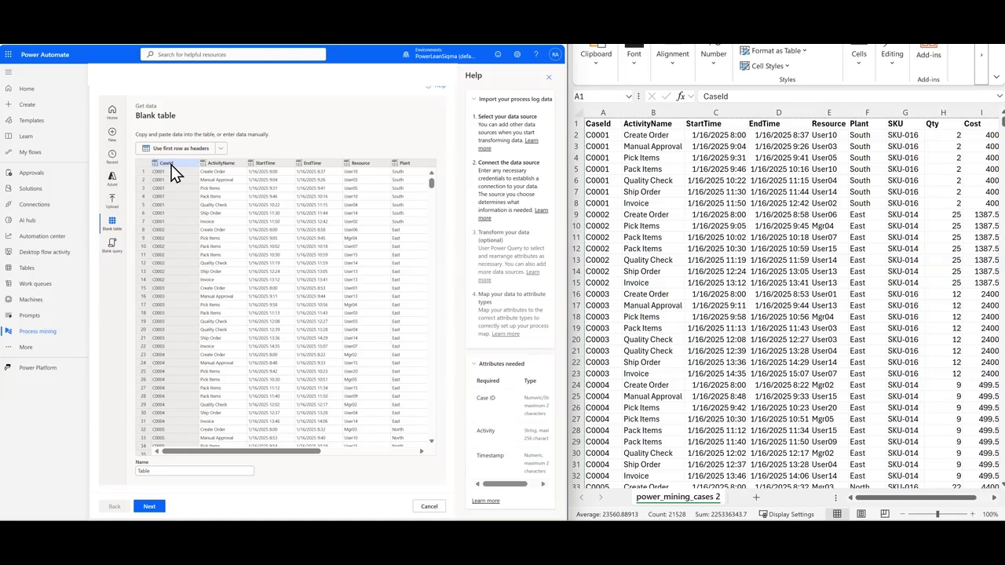
double_click(157, 472)
text(FlowMi)
text(del)
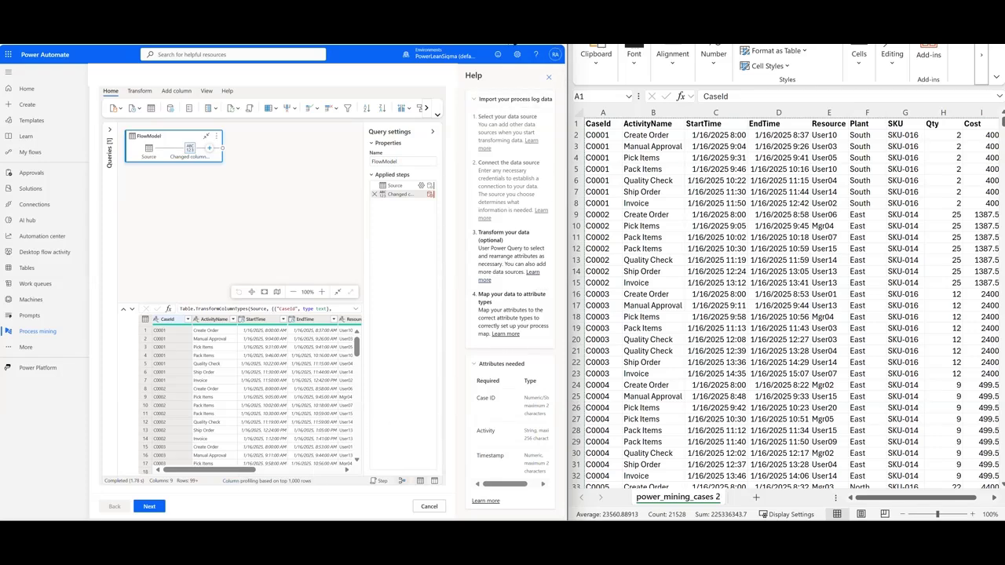
Leave the browser's full-screen view and continue from the FlowModel query to data mapping without further transformations.
key(F11)
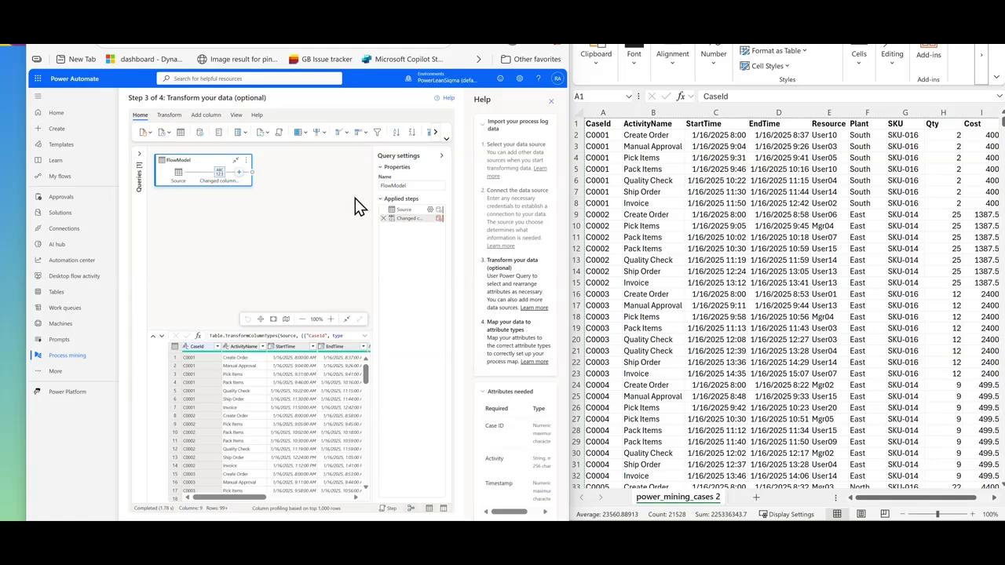
scroll(354, 198, down, 1)
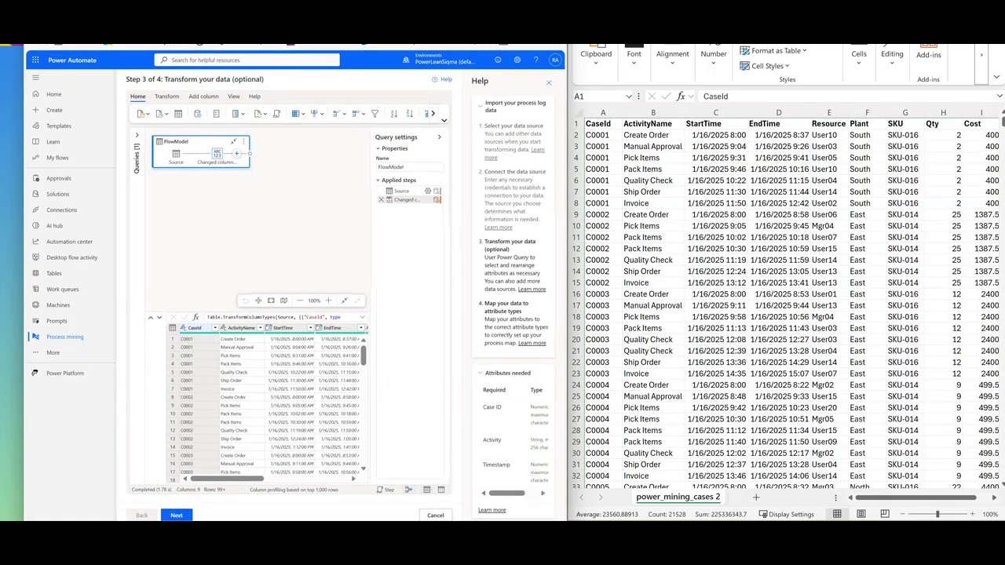
click(176, 516)
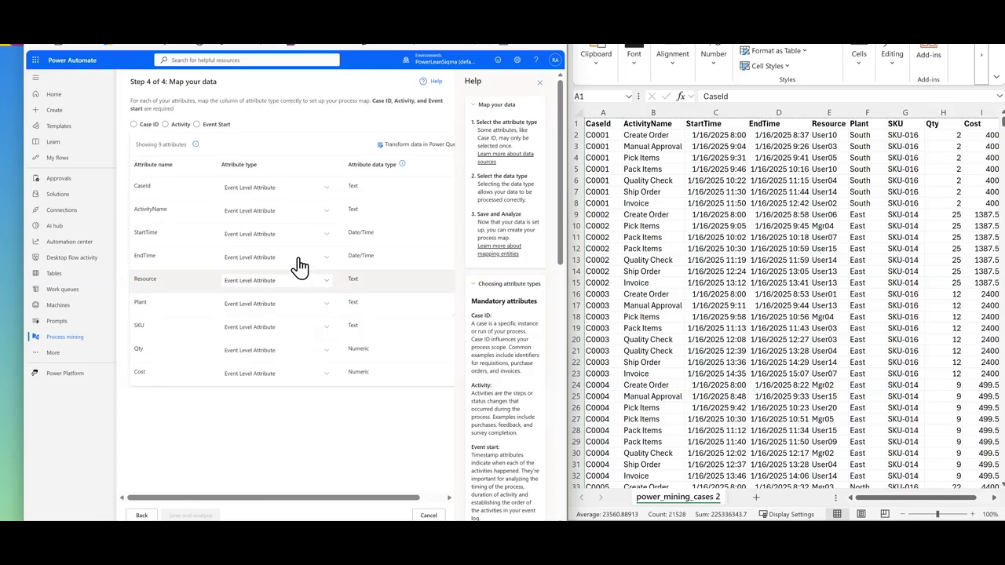
Map CaseId as Case ID, ActivityName as Activity, StartTime as Event Start and EndTime as Event End.
click(269, 195)
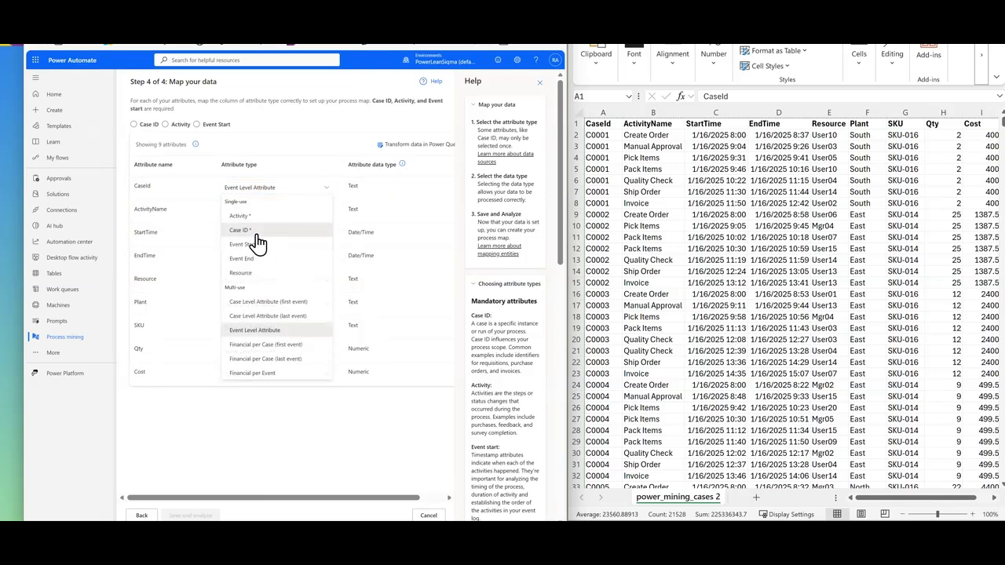
click(260, 232)
click(262, 212)
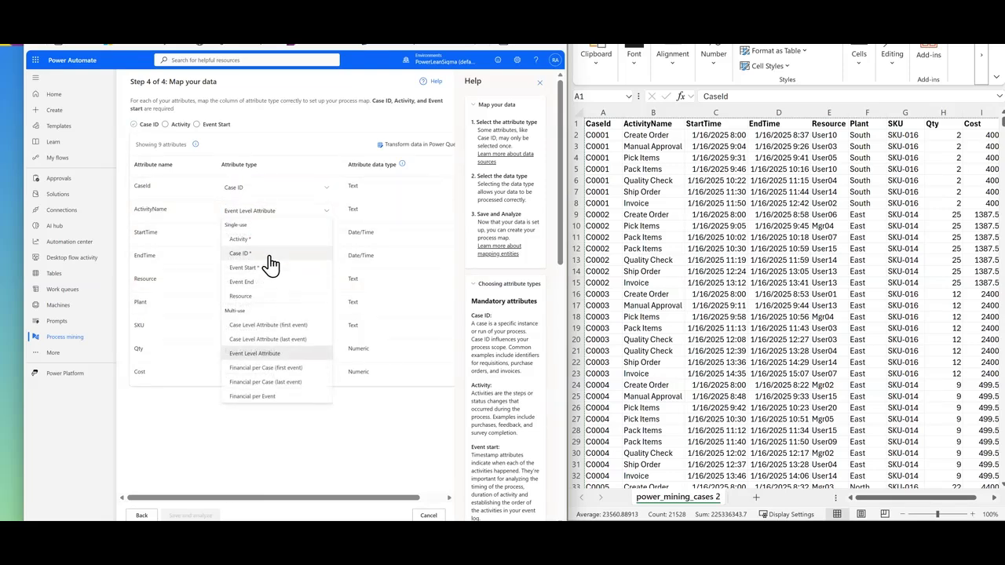
click(269, 240)
click(266, 239)
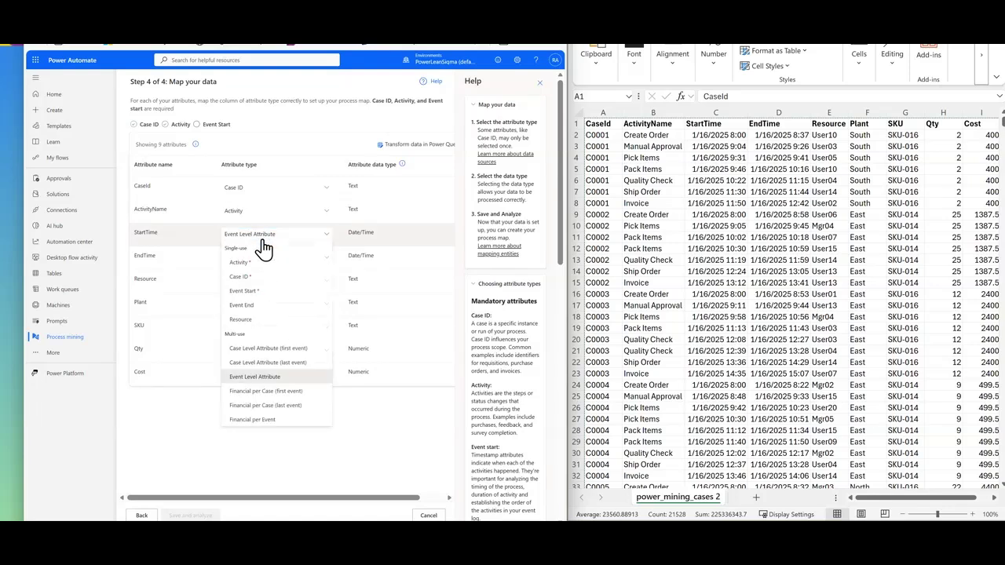
click(266, 291)
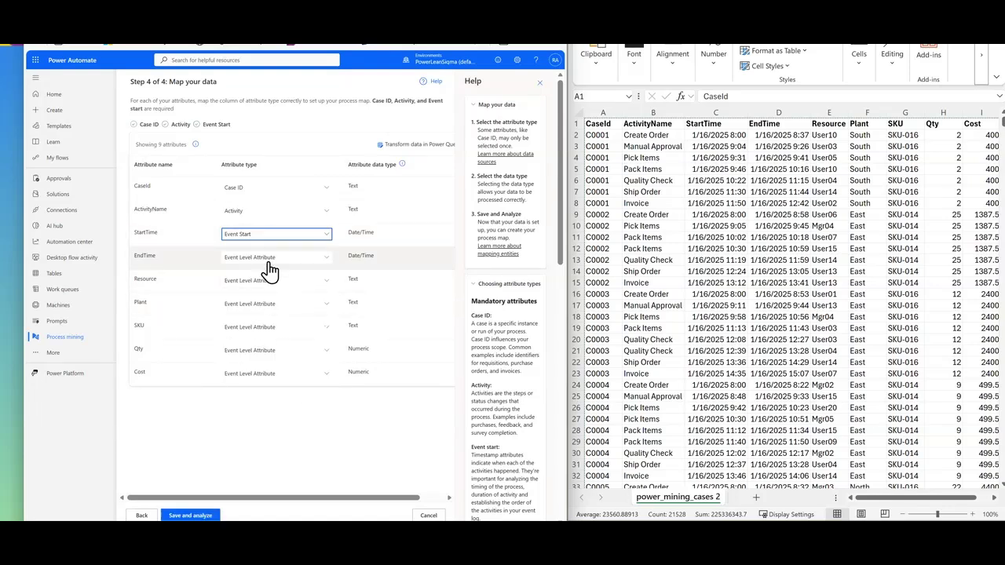
click(268, 262)
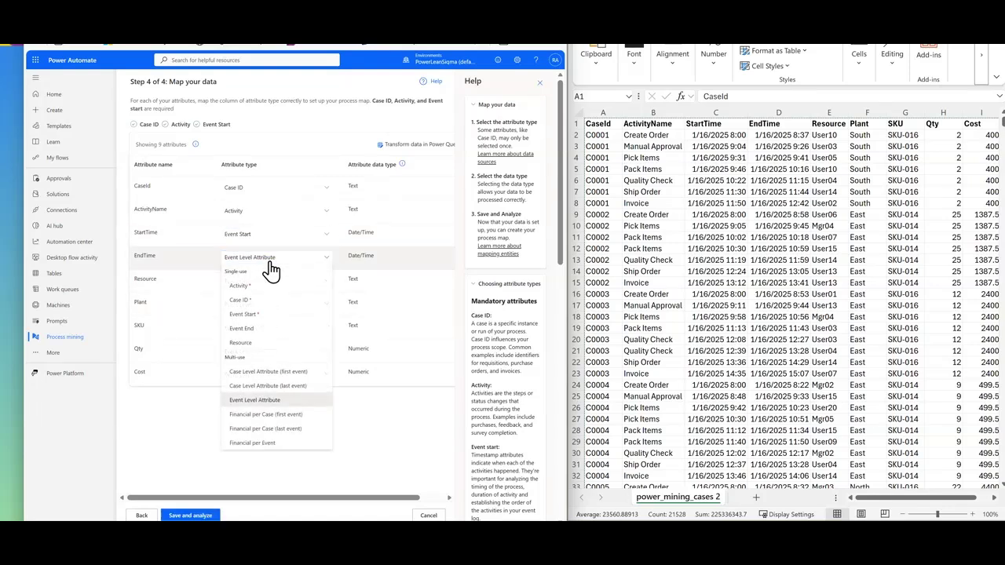
click(257, 330)
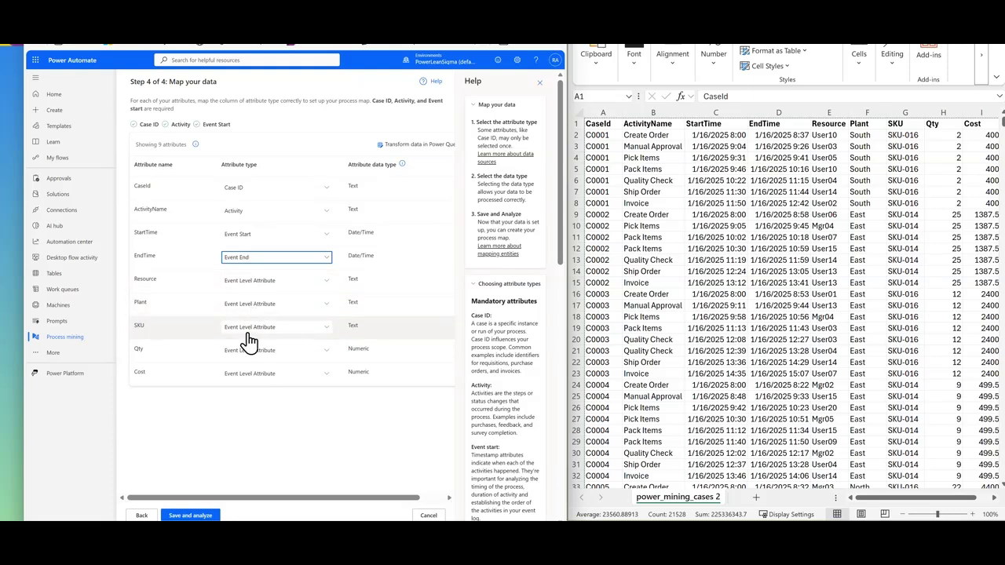
Save the attribute mapping and run the analysis, view the metric choices for the case count card, and close the Copilot pane.
click(198, 517)
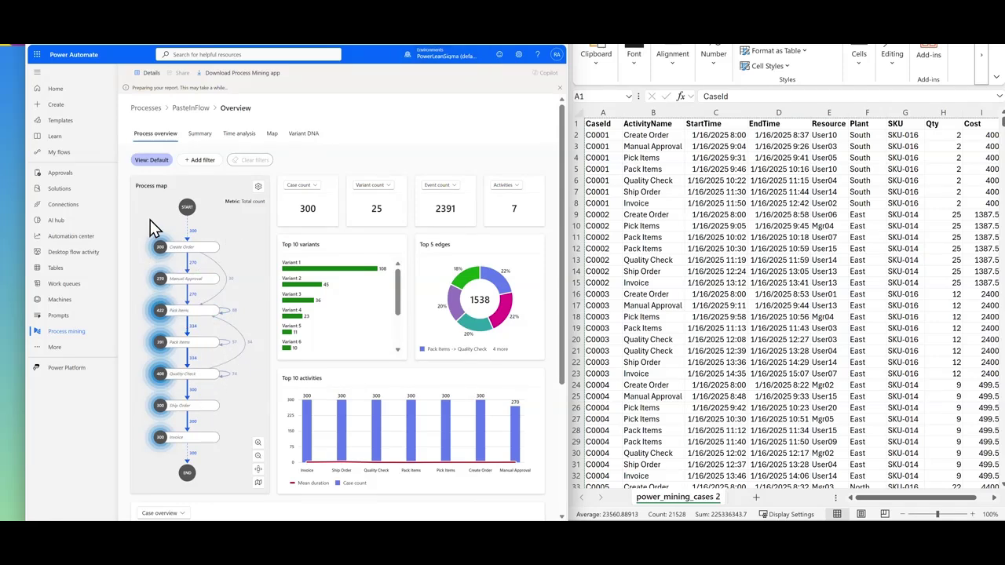
click(258, 186)
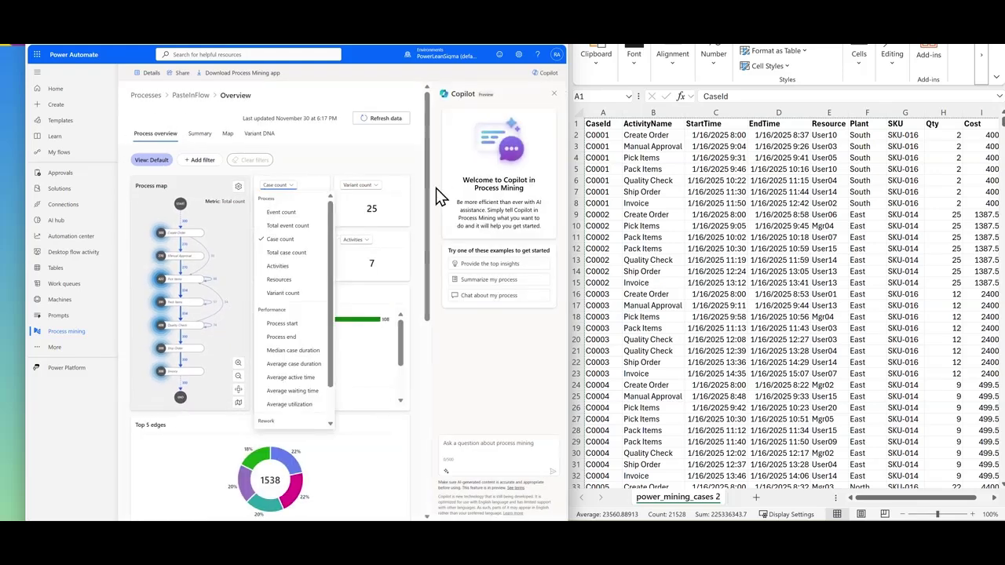
click(547, 98)
click(554, 94)
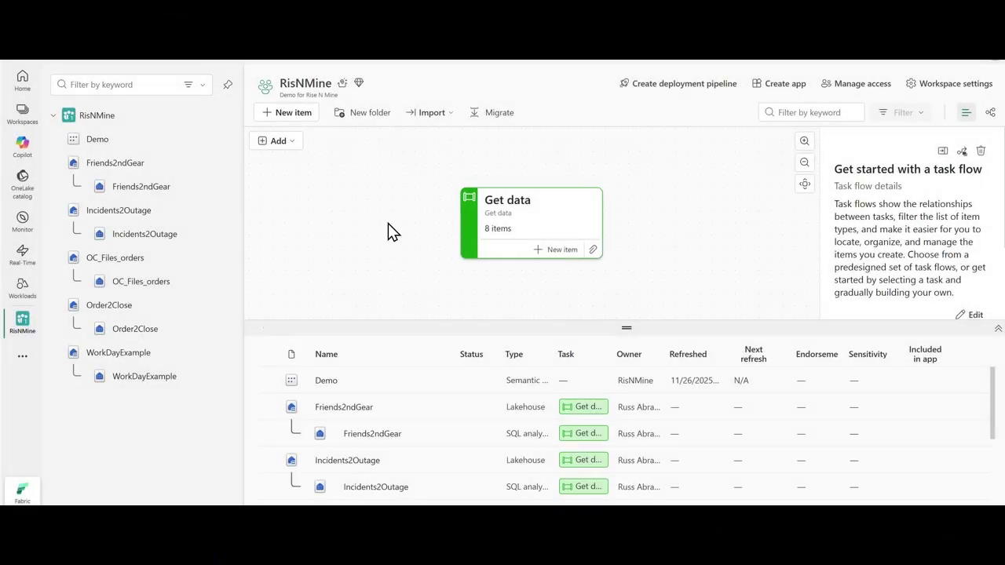
In Microsoft Fabric, create a lakehouse named Demo_LakeHouse in the RisNMine workspace, assigned to the Get data task.
click(286, 113)
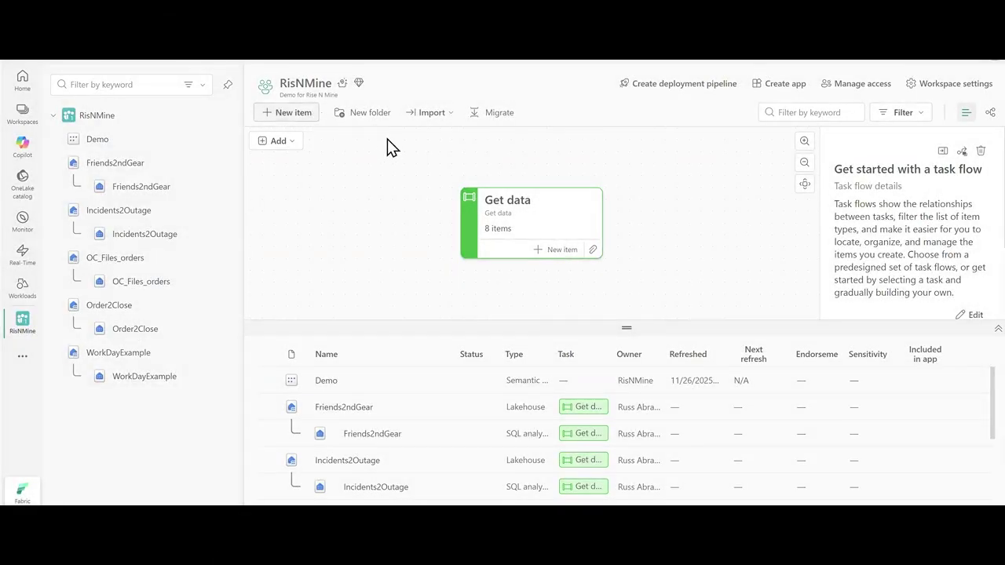
click(492, 170)
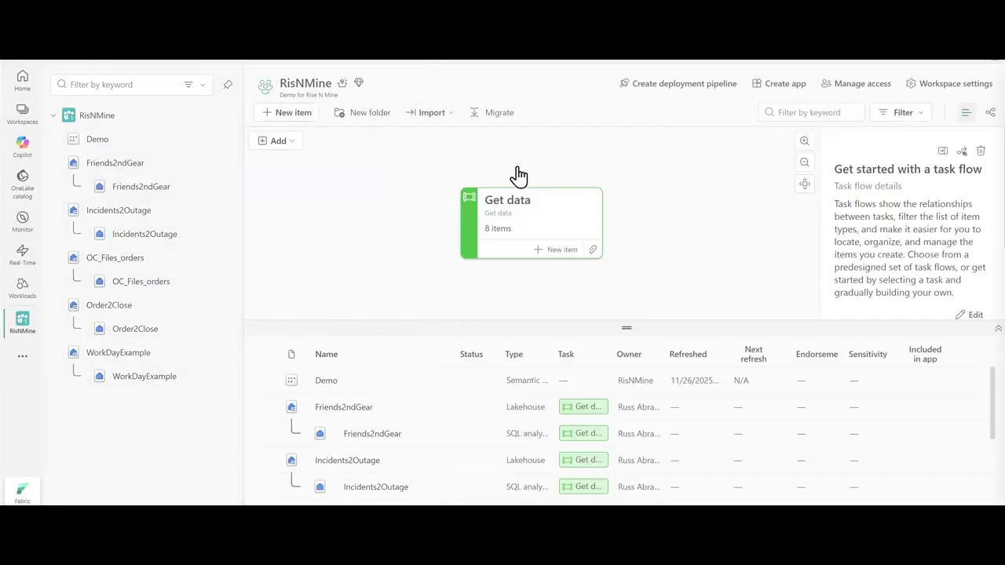
text(Demo)
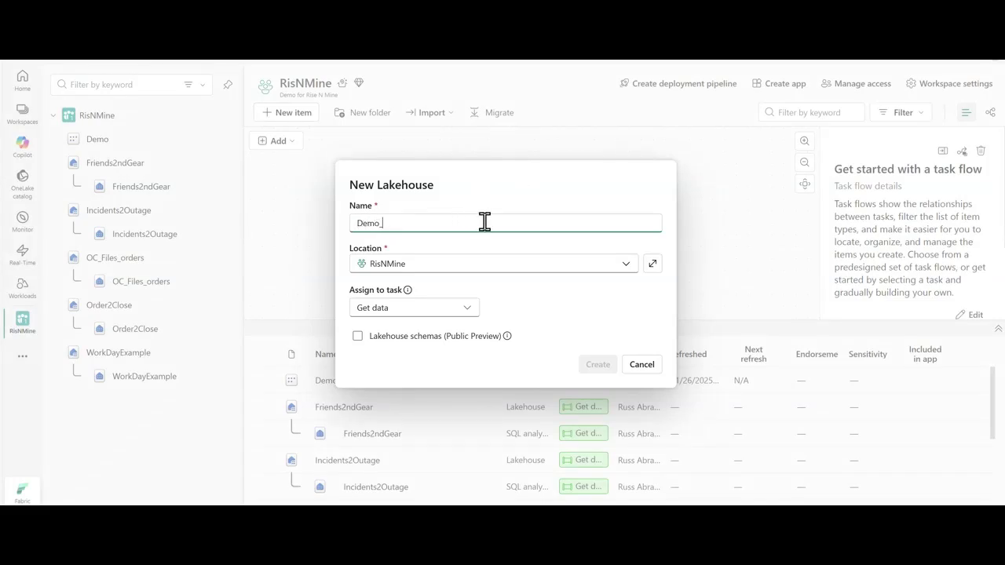
text(_LakeHouse)
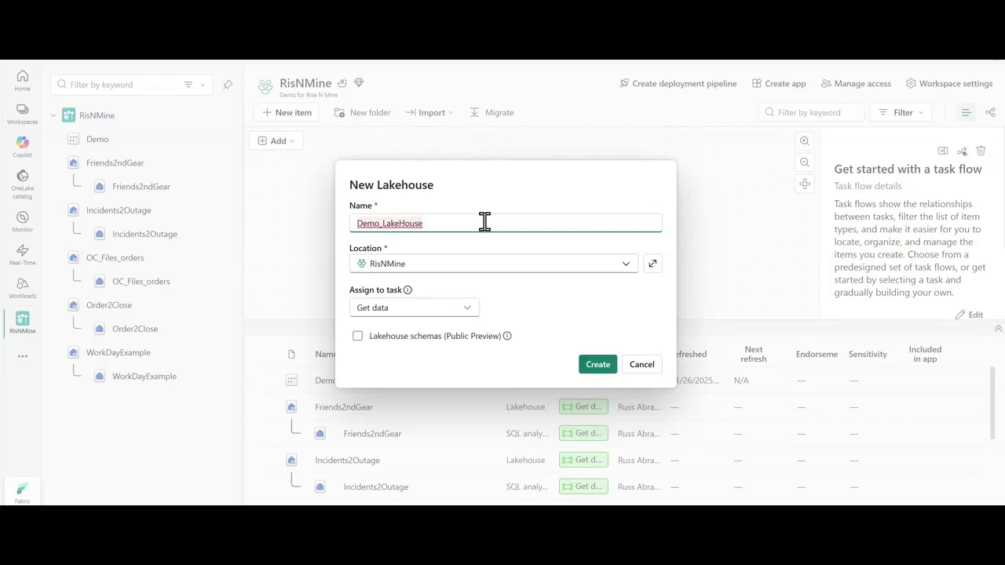
click(589, 364)
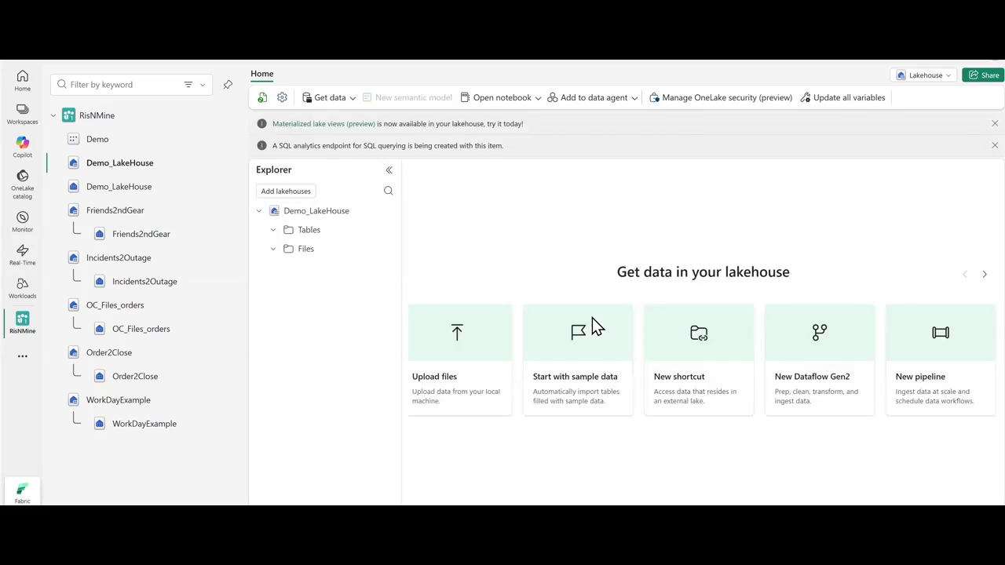
Upload Example2_OC_Events_O2C.csv to the Files folder of Demo_LakeHouse, dismissing the notification that covers the upload form.
click(468, 342)
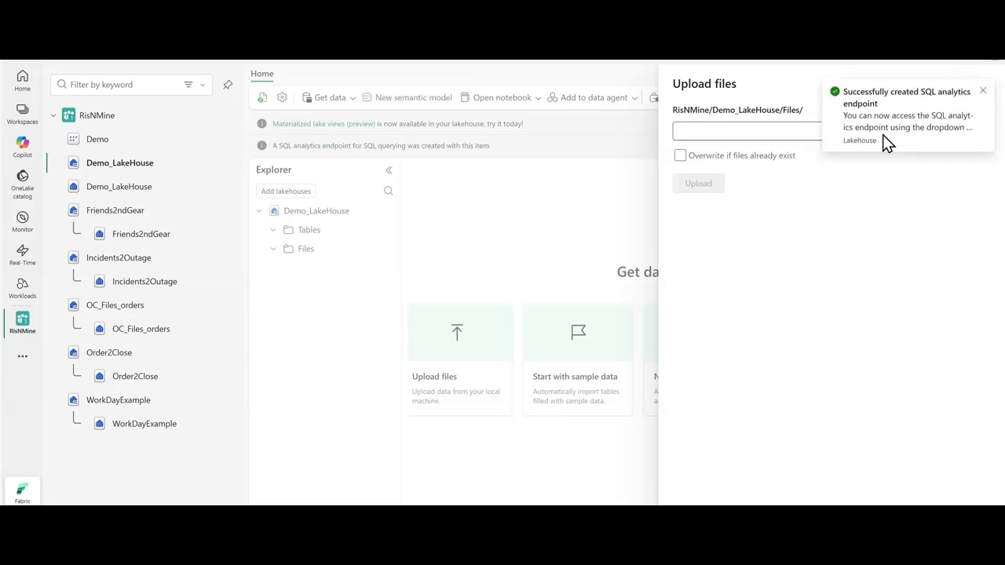
right_click(981, 99)
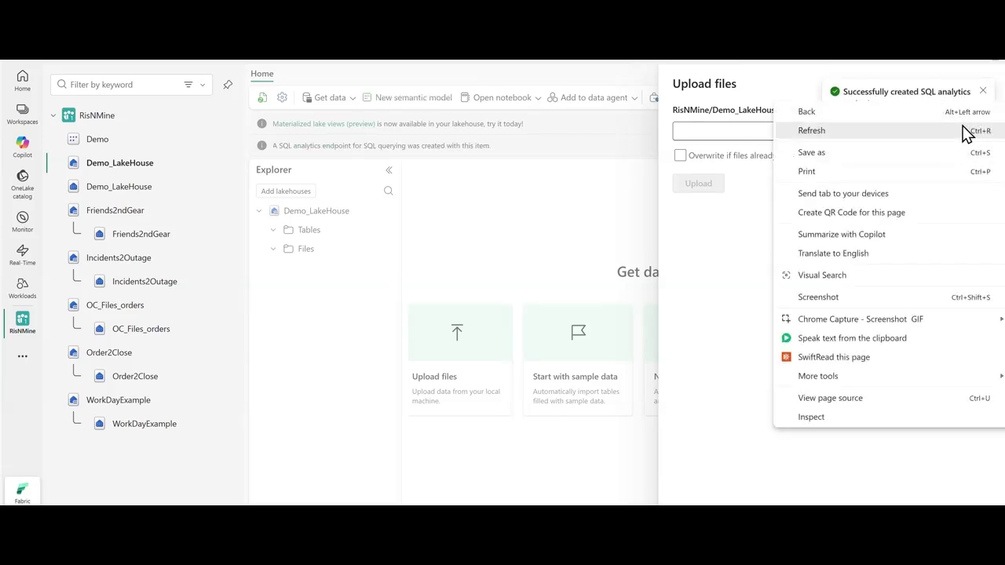
click(796, 94)
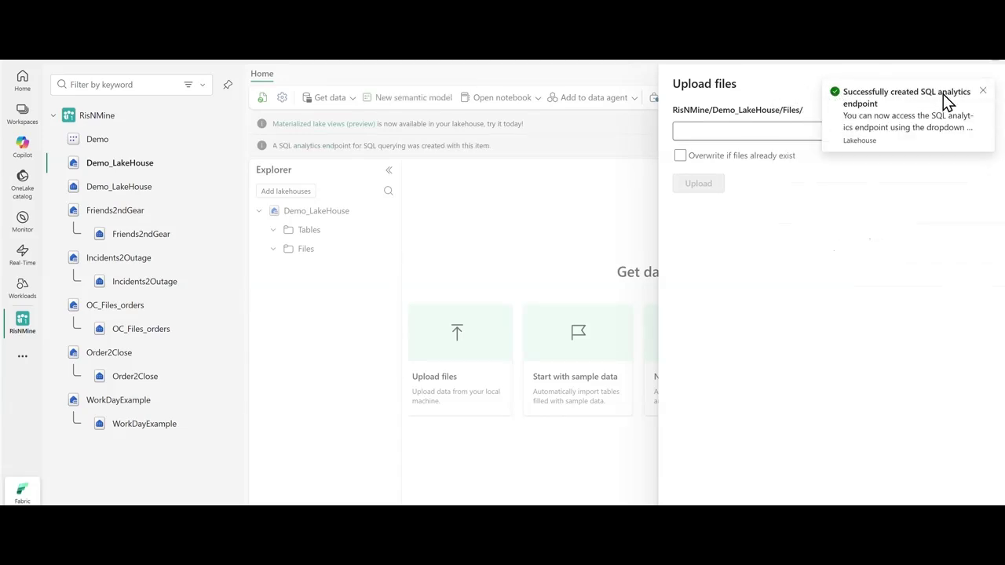
click(983, 92)
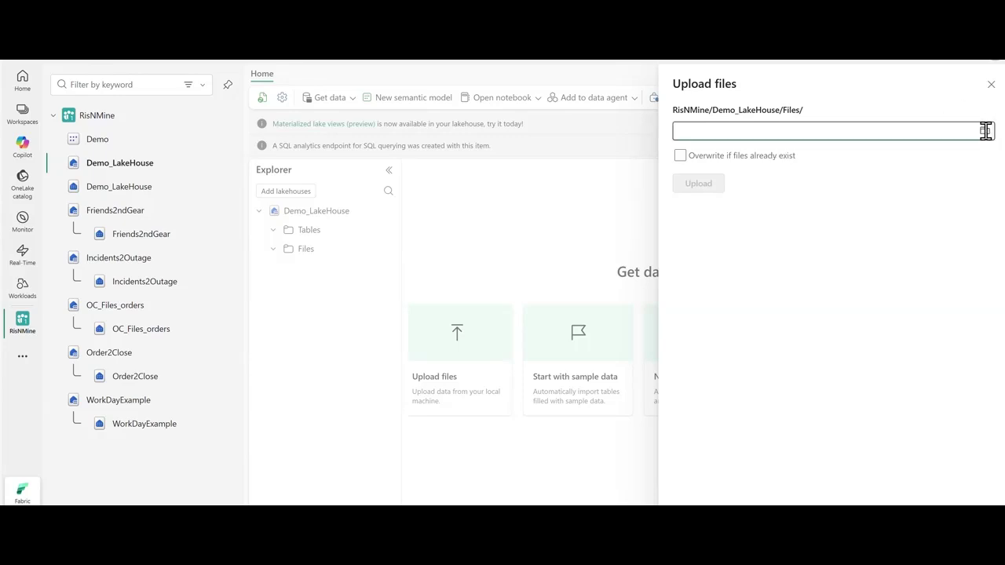
click(949, 129)
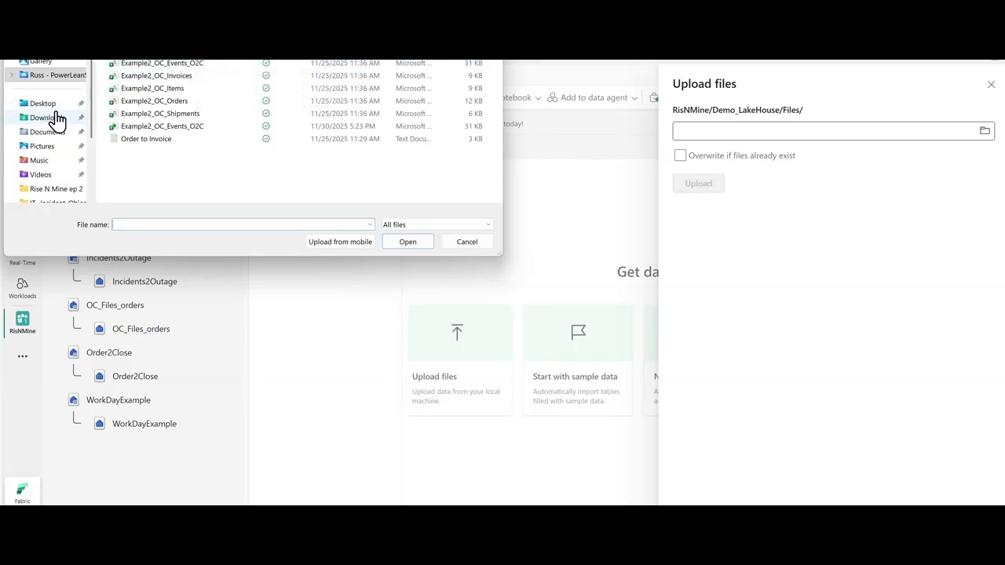
double_click(147, 67)
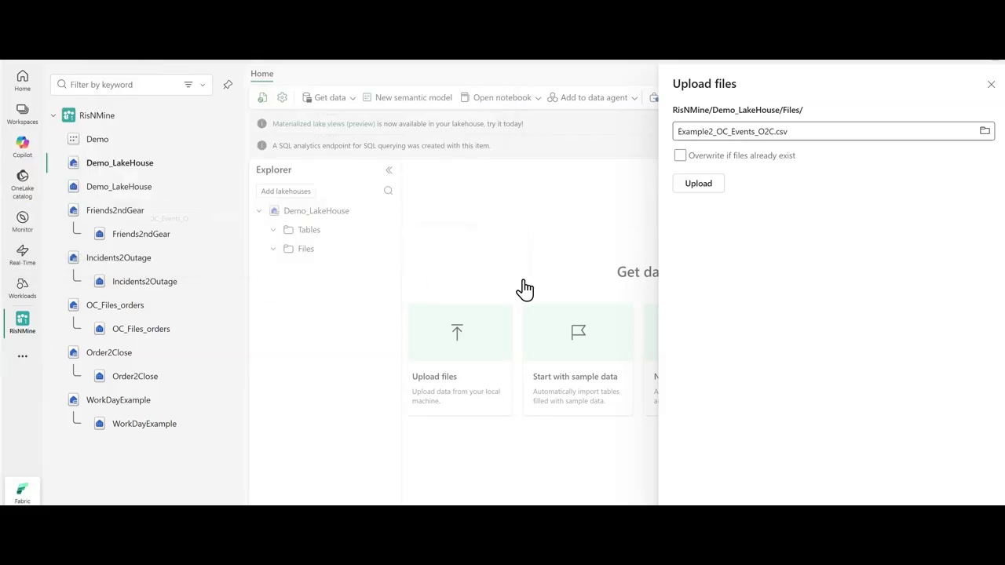
click(698, 189)
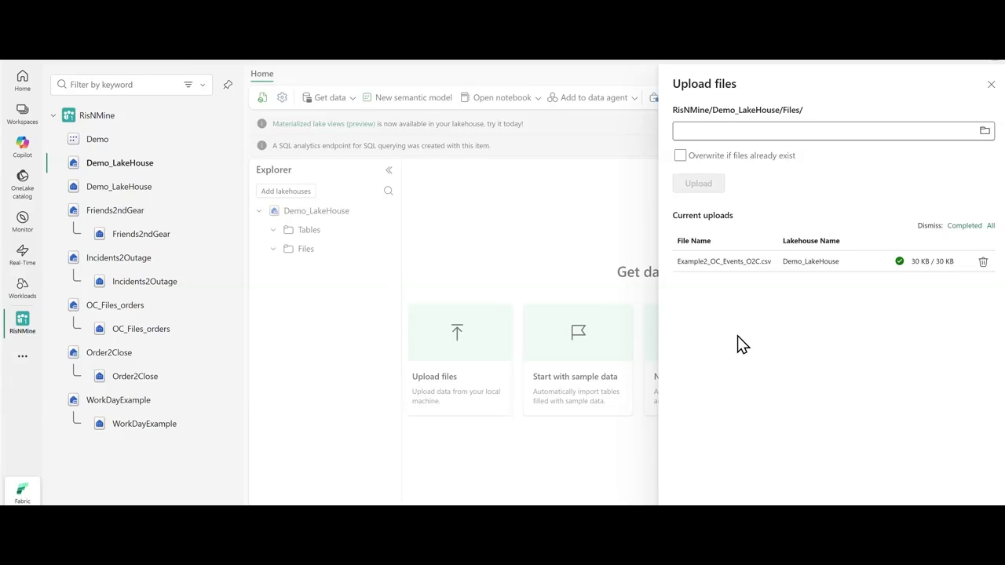
click(991, 85)
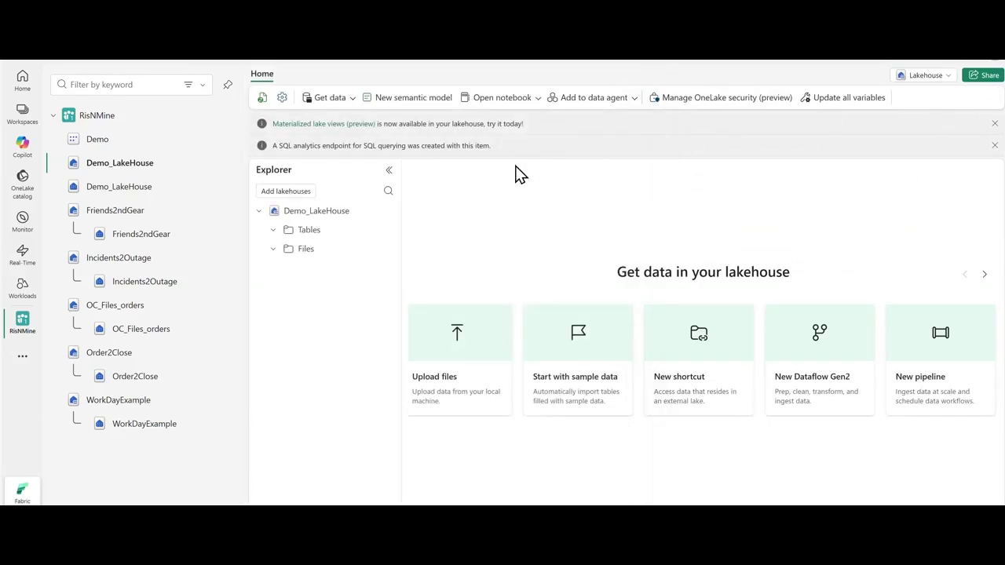
Load the uploaded CSV into a new table example2_oc_events_o2c, using its header for column names and a comma separator, and open the table.
click(285, 251)
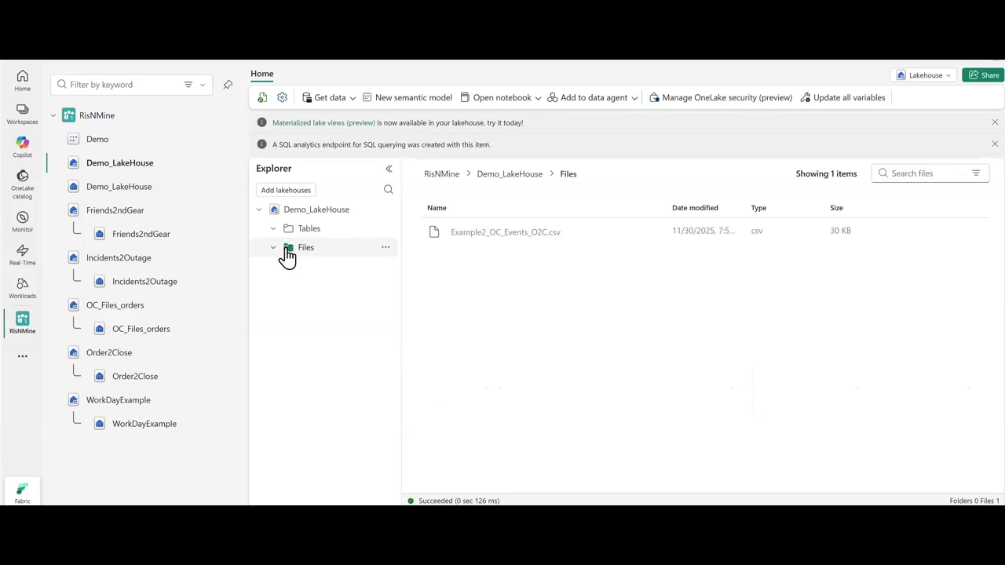
right_click(656, 234)
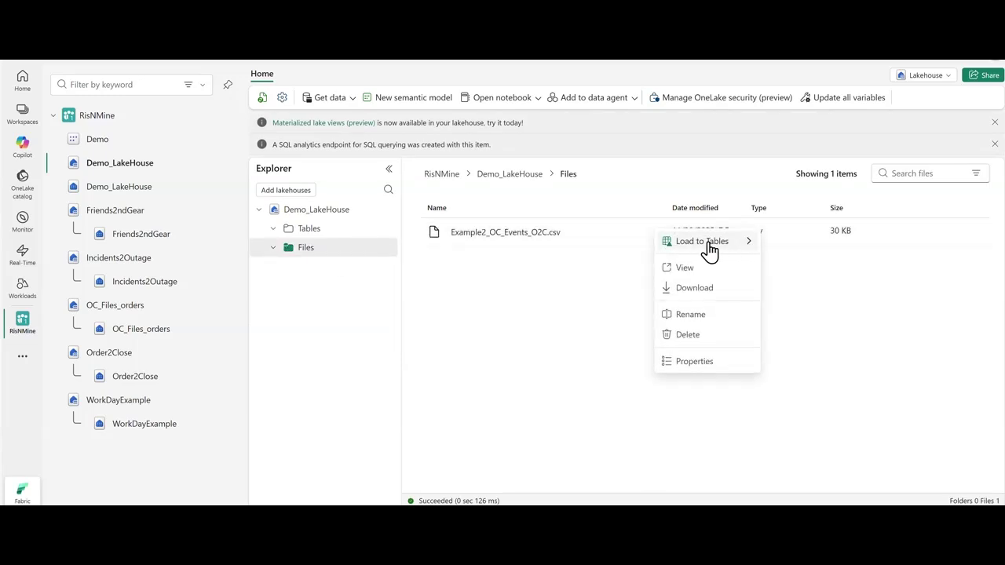
click(771, 247)
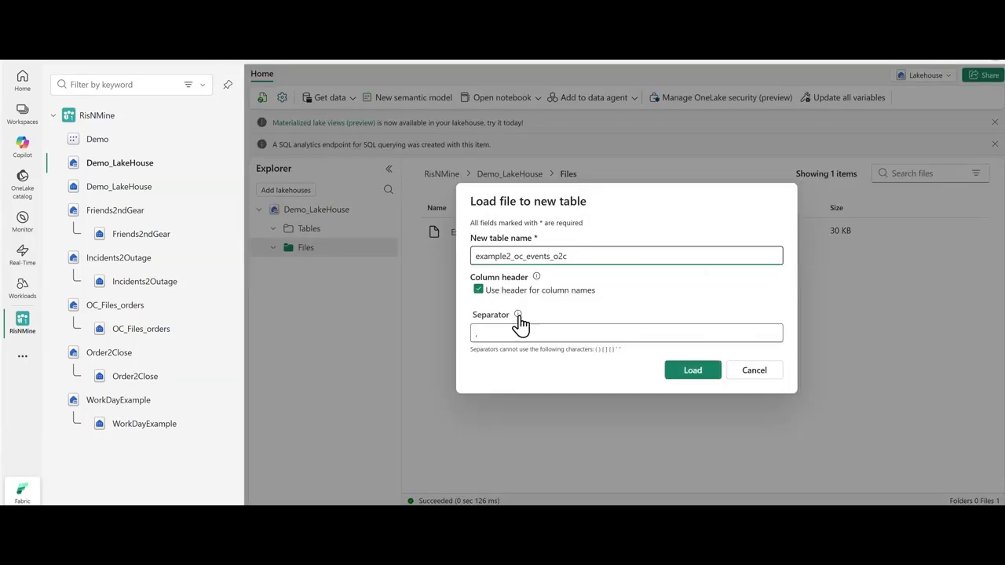
click(693, 370)
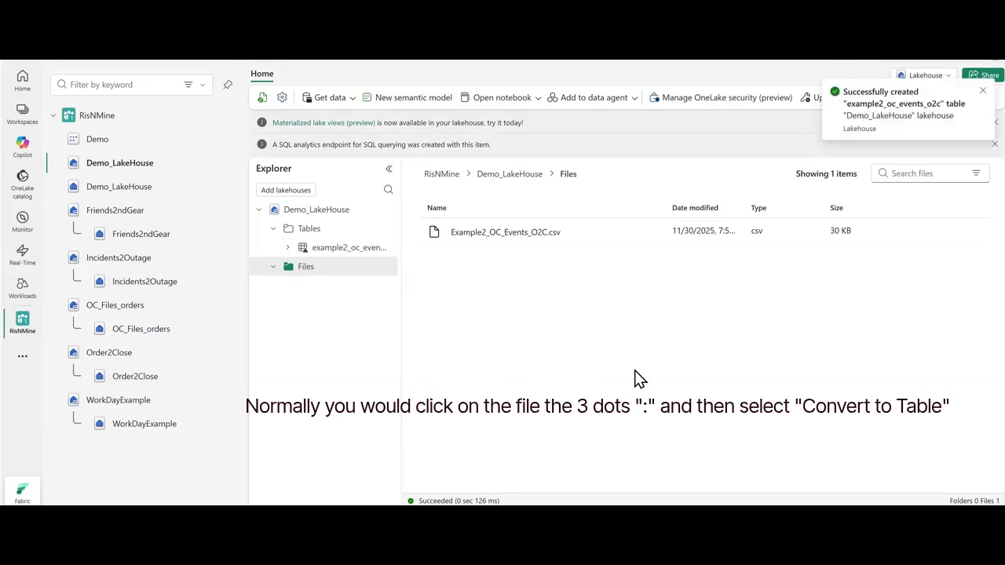
click(364, 250)
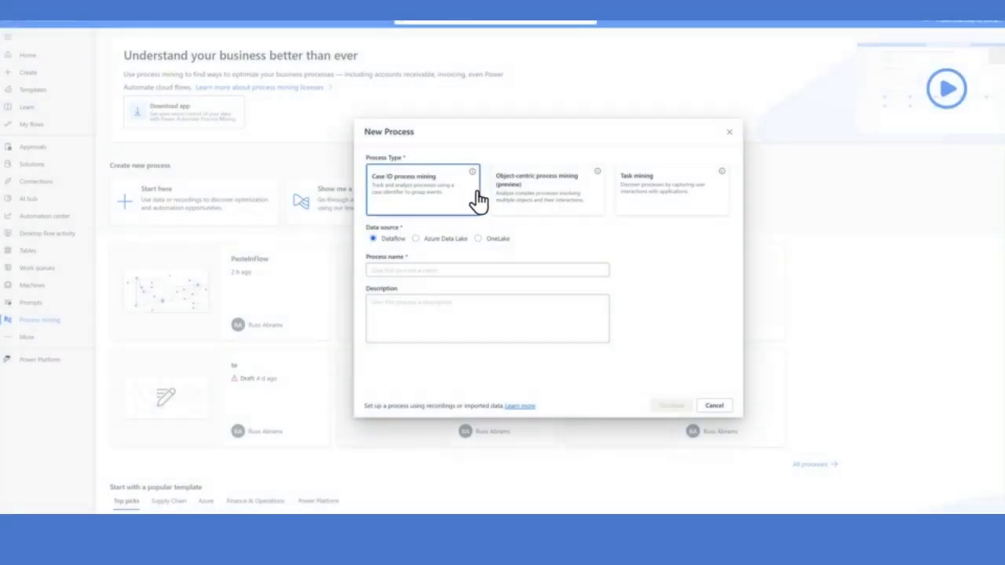
Back in Power Automate, set up a new object-centric process mining process named Object_CentricLoading with OneLake as its data source.
click(545, 196)
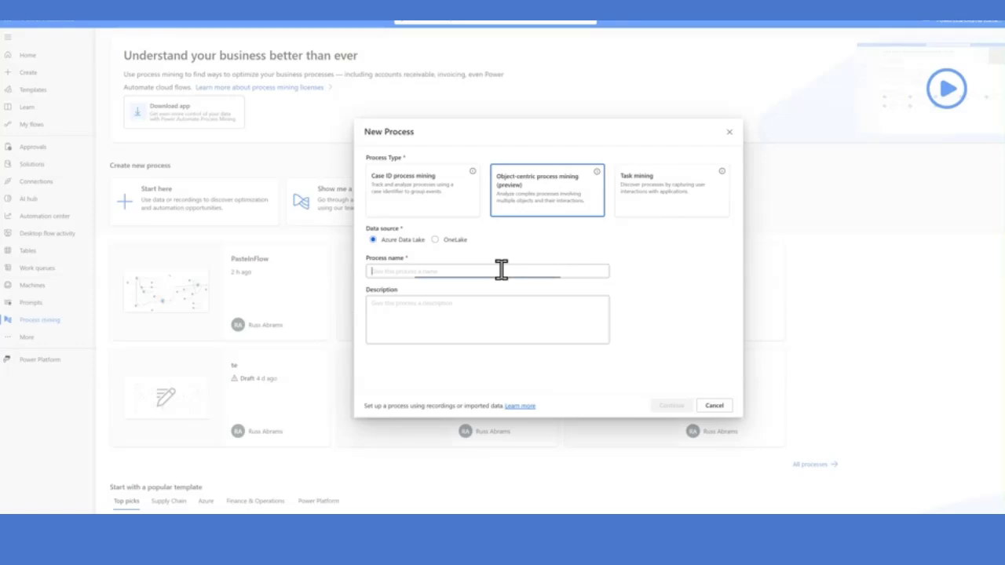
click(436, 241)
click(471, 269)
text(Object)
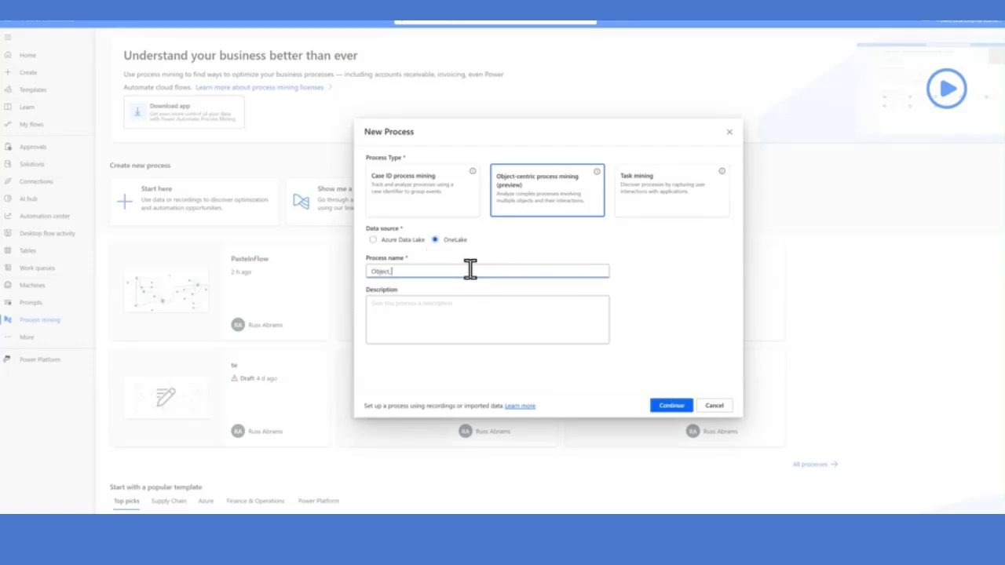
text(CentricLoading)
click(674, 408)
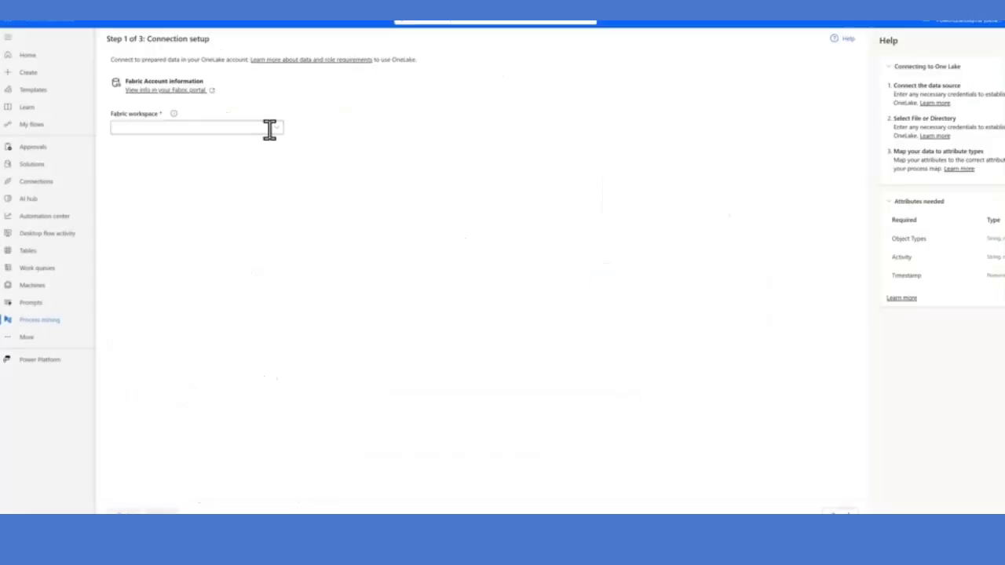
Connect the process to the RisNMine Fabric workspace and choose its data source for mapping.
click(275, 131)
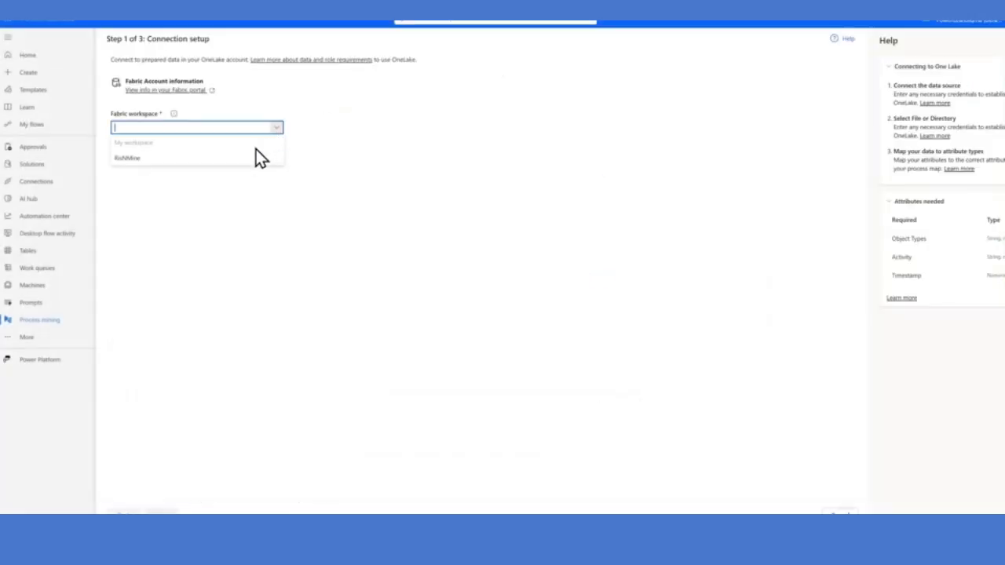
click(235, 158)
click(274, 157)
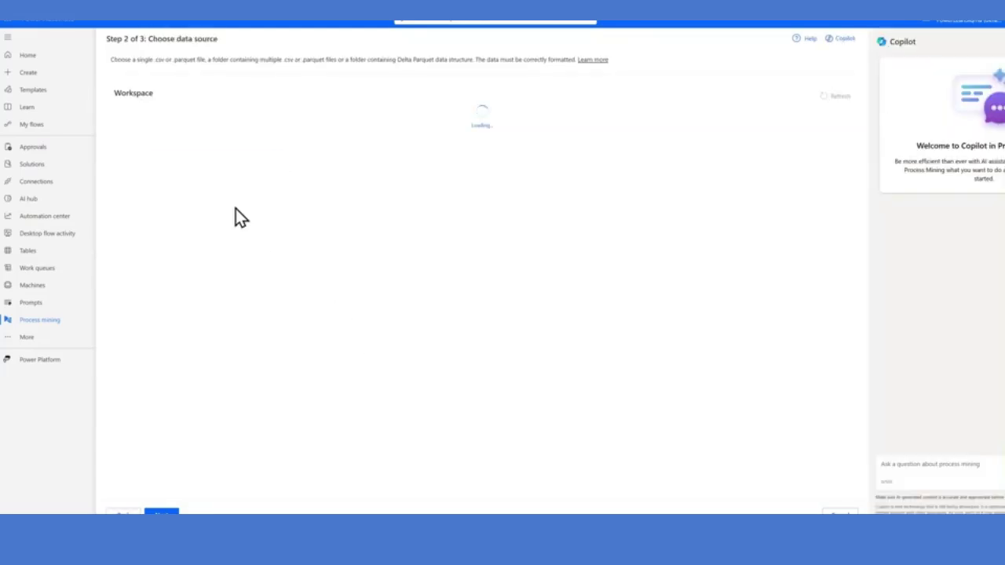
click(156, 141)
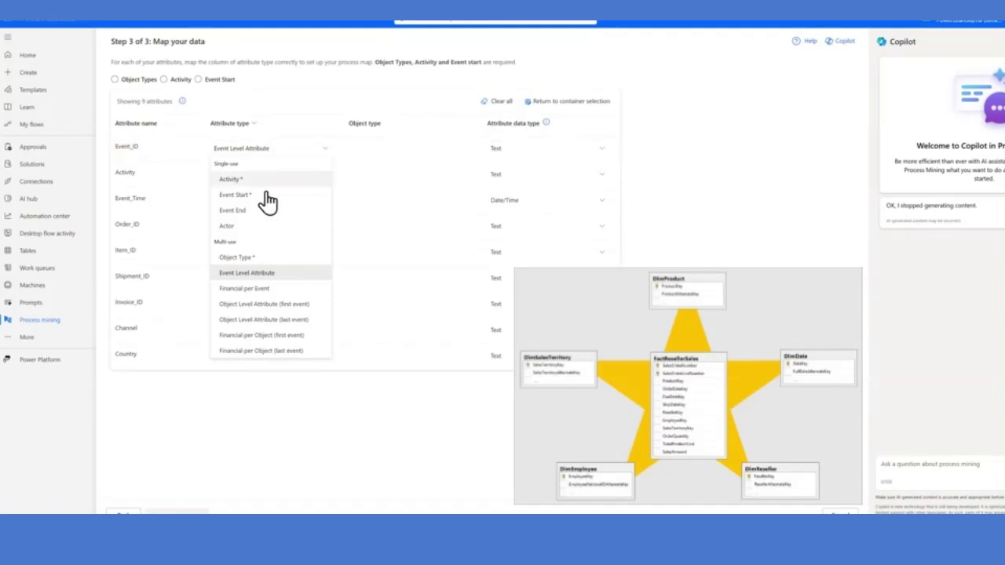
Map Event_ID and Order_ID as Object Type, Activity as Activity, and Event_Time as Event Start.
click(252, 258)
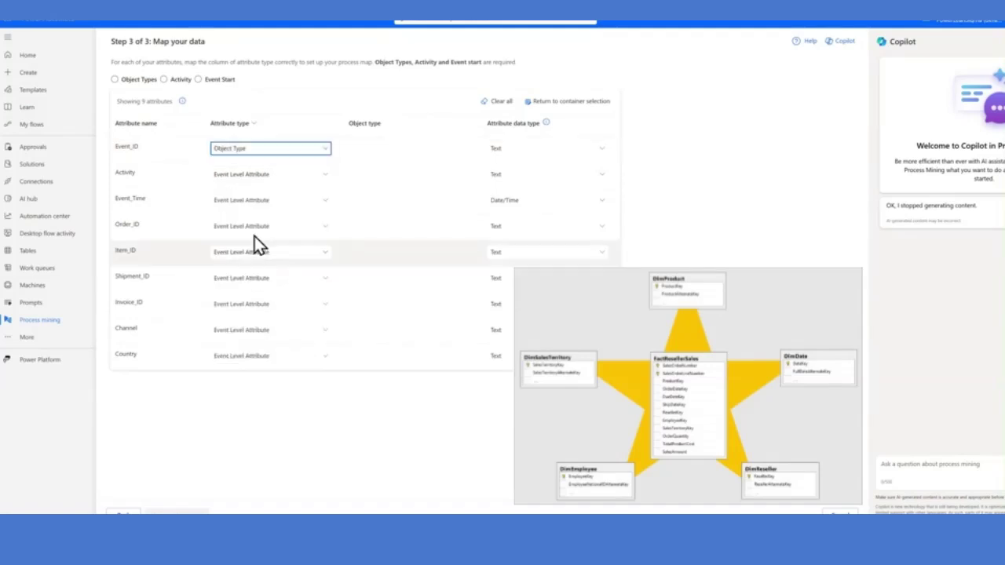
click(257, 177)
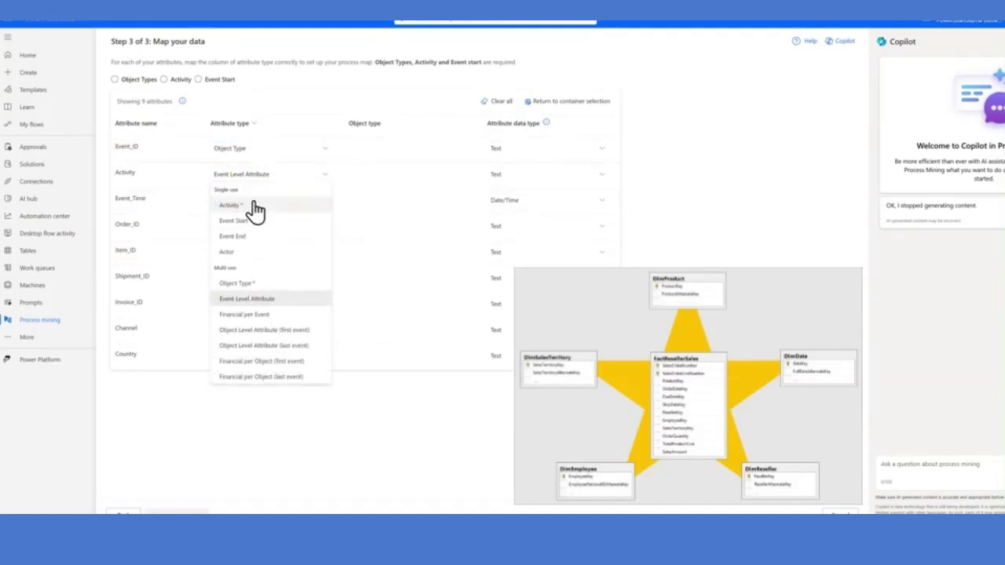
click(258, 205)
click(256, 201)
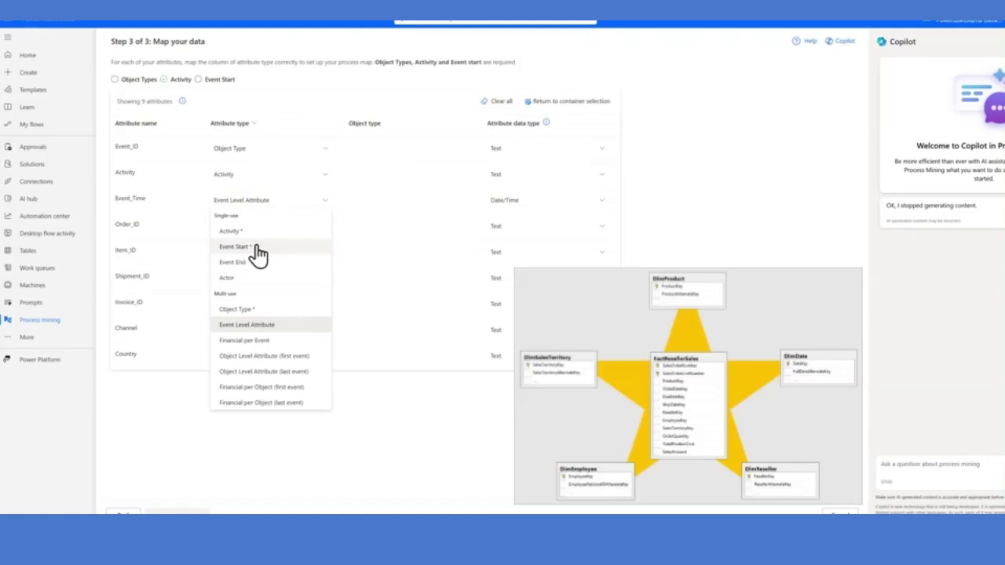
click(251, 251)
click(240, 230)
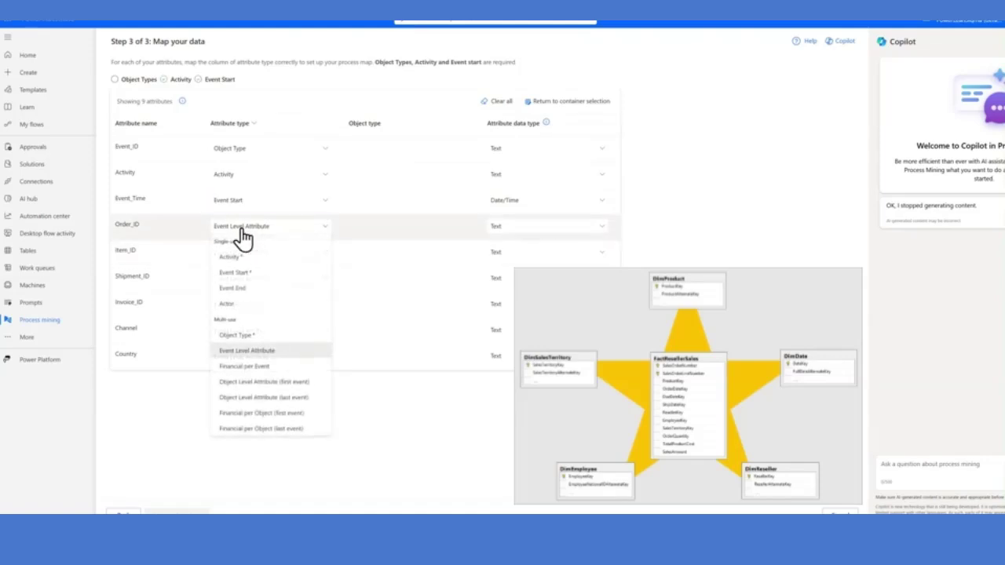
click(252, 350)
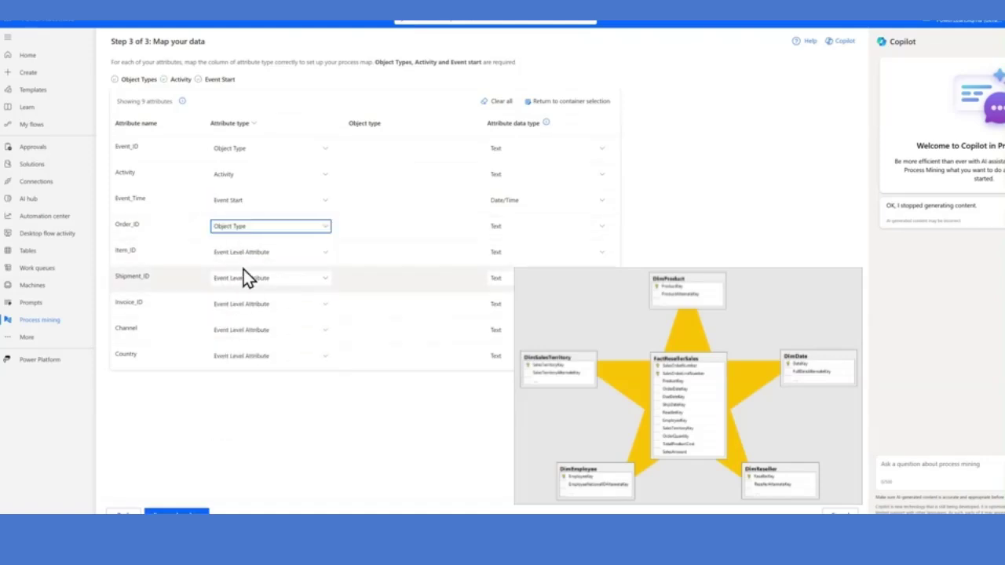
click(236, 259)
Assign the Event Start attribute type to Event_Time and the Object Type attribute type to Order_ID.
click(256, 211)
click(253, 202)
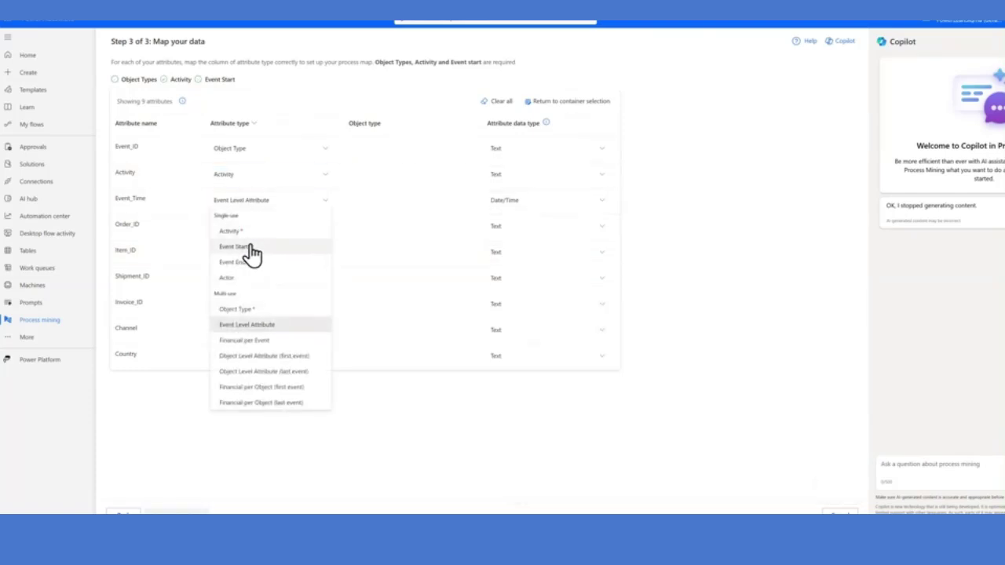
click(252, 250)
click(242, 232)
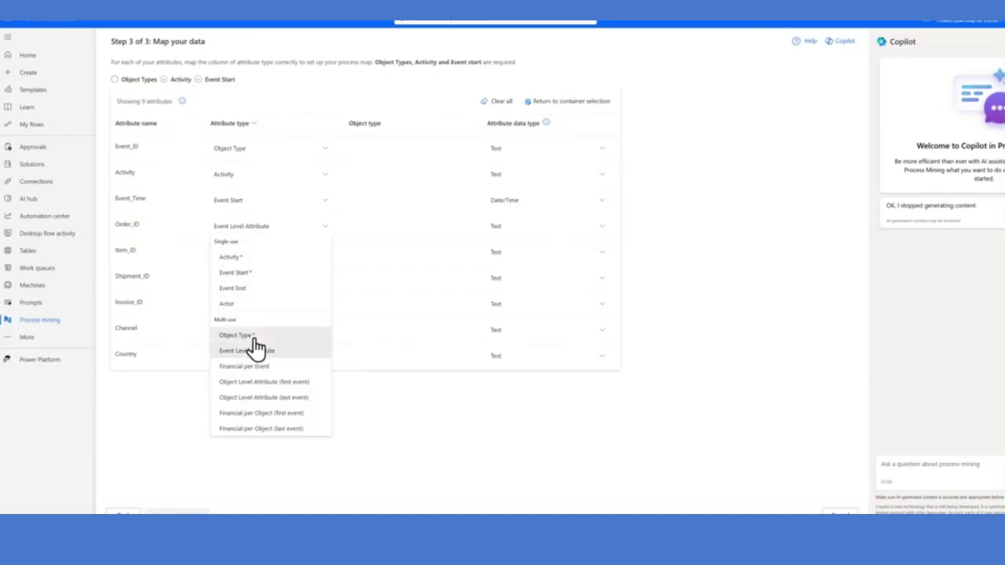
click(255, 337)
Map Item_ID, Shipment_ID and Invoice_ID as Object Type, then save the mapping and start the process analysis.
click(241, 259)
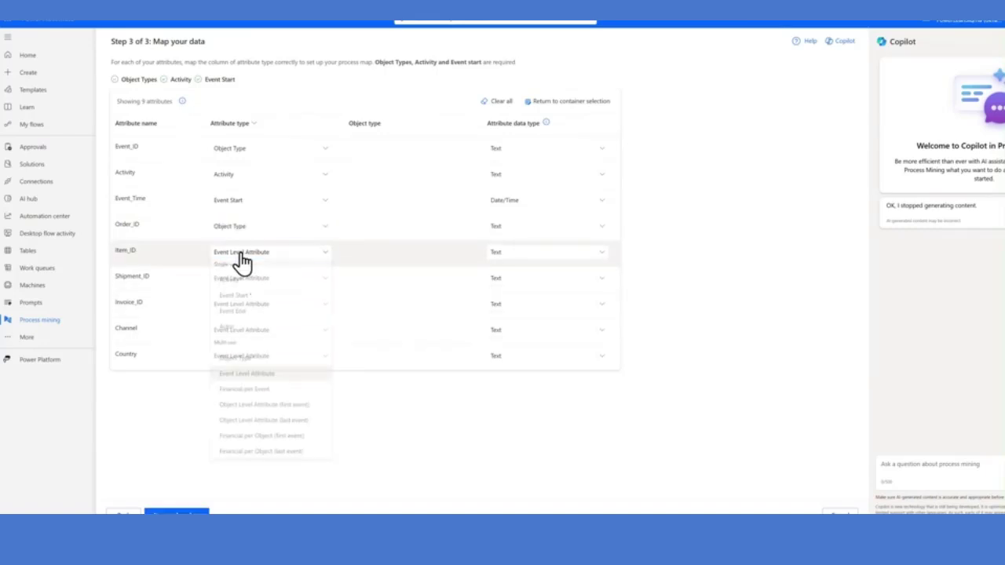
click(246, 362)
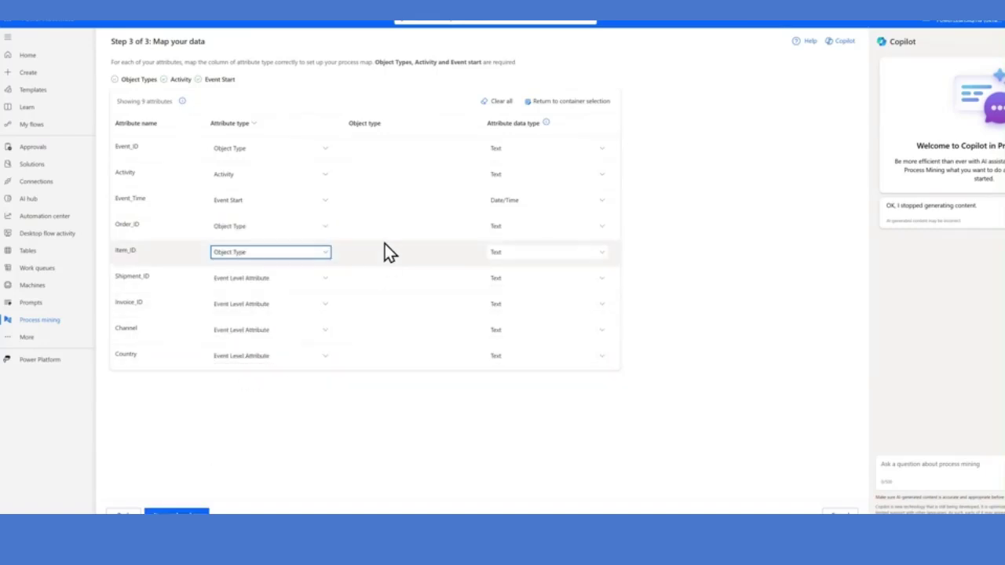
click(313, 283)
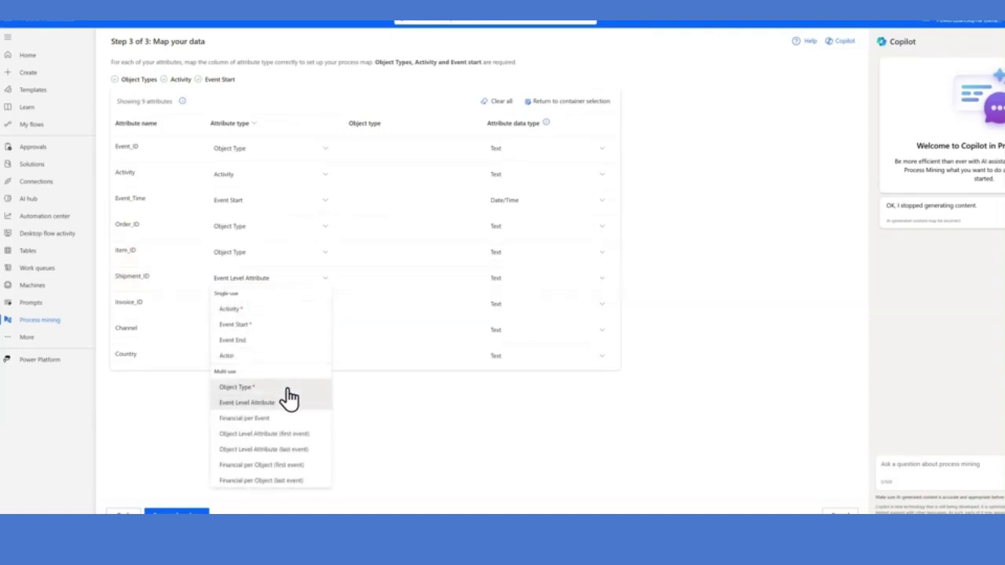
click(284, 387)
click(298, 312)
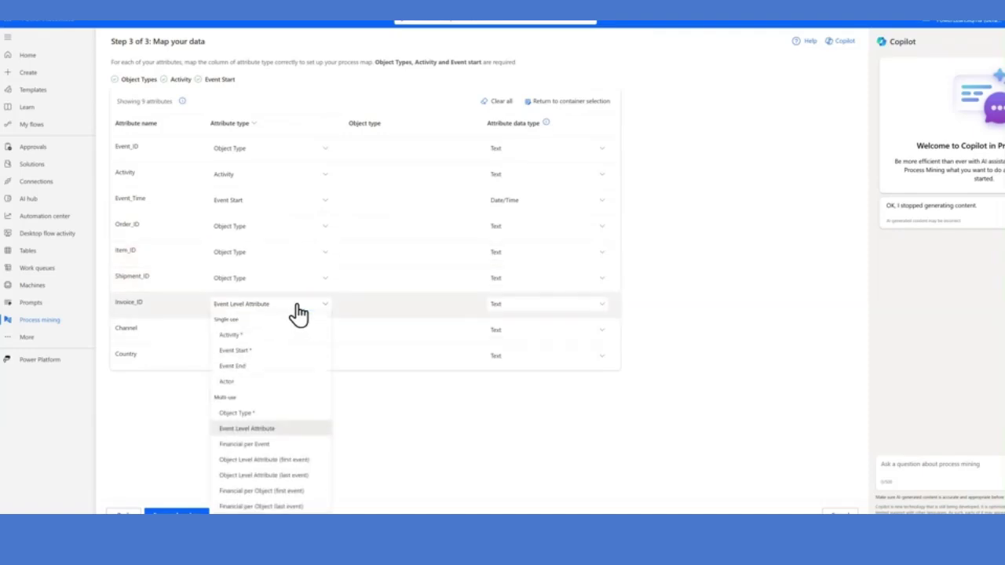
click(243, 414)
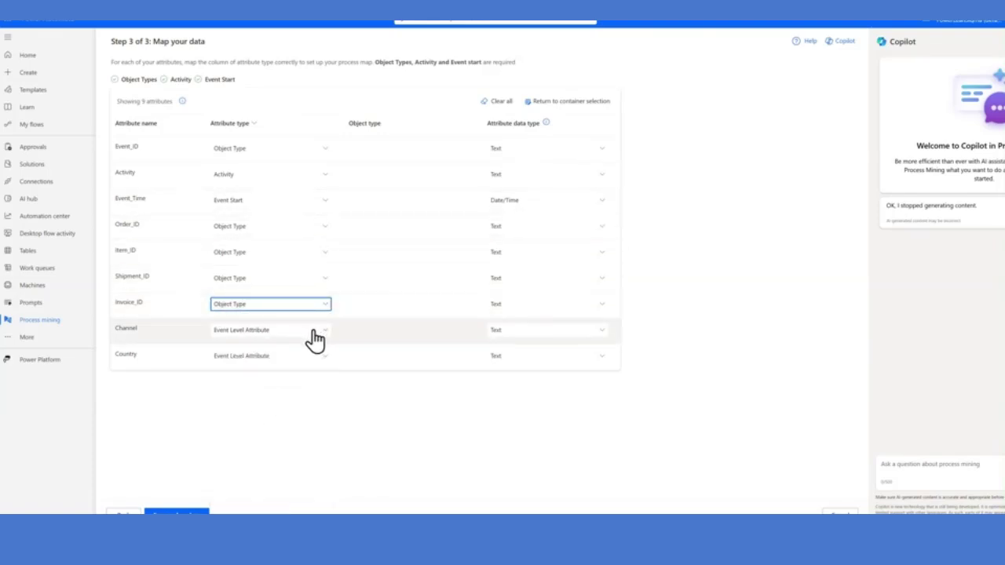
click(168, 515)
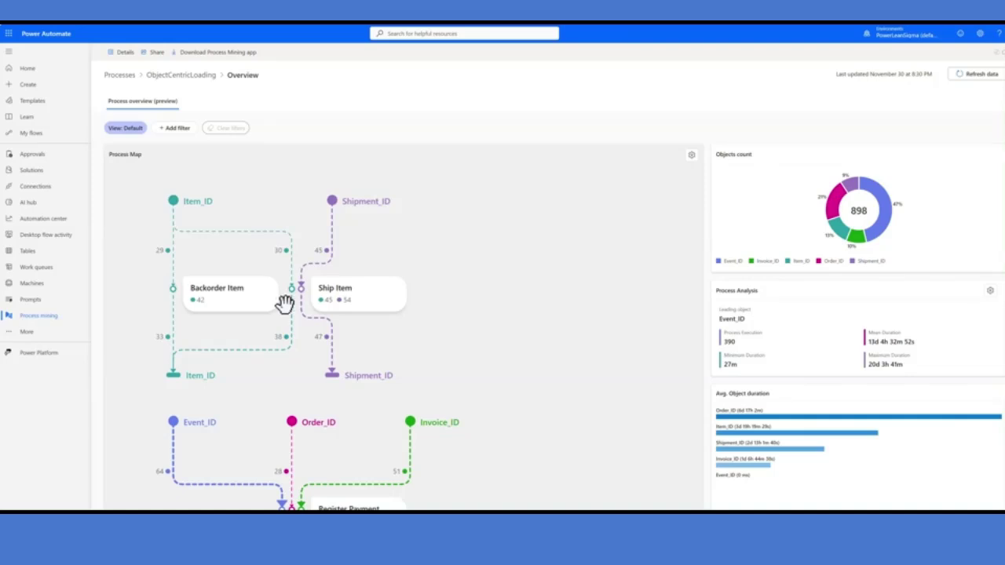
Change the process map's metric to Relative object count and apply the setting.
click(691, 156)
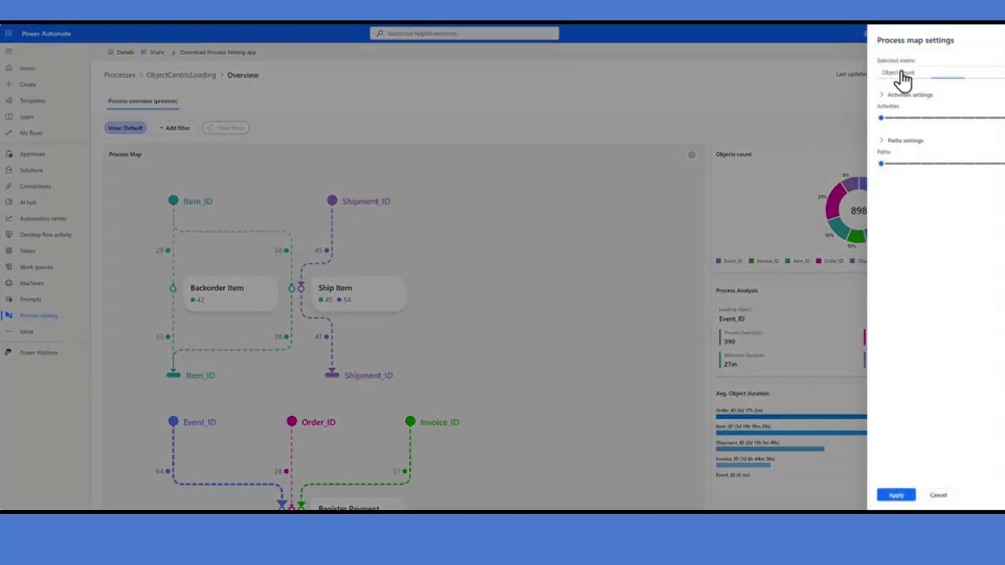
click(897, 75)
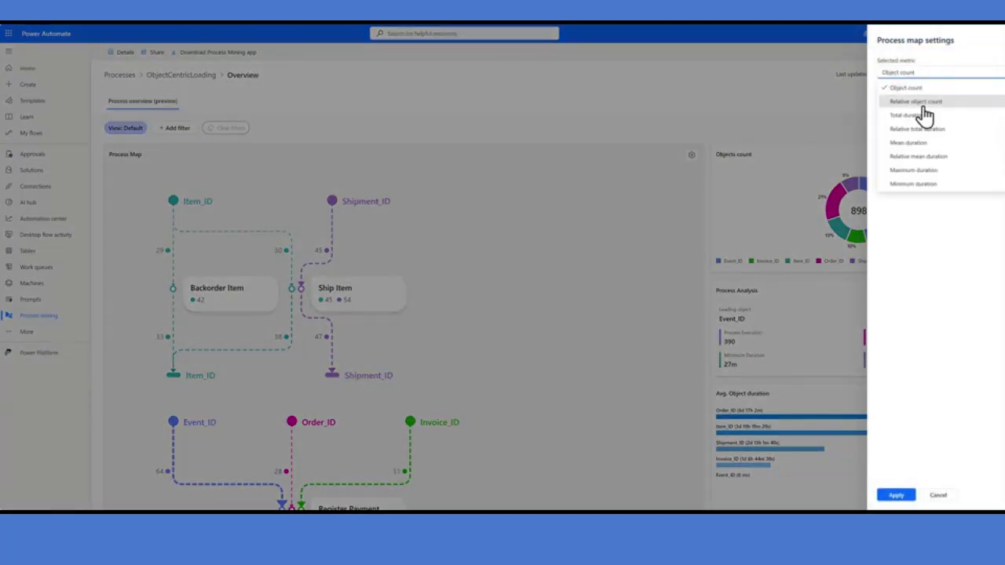
click(916, 102)
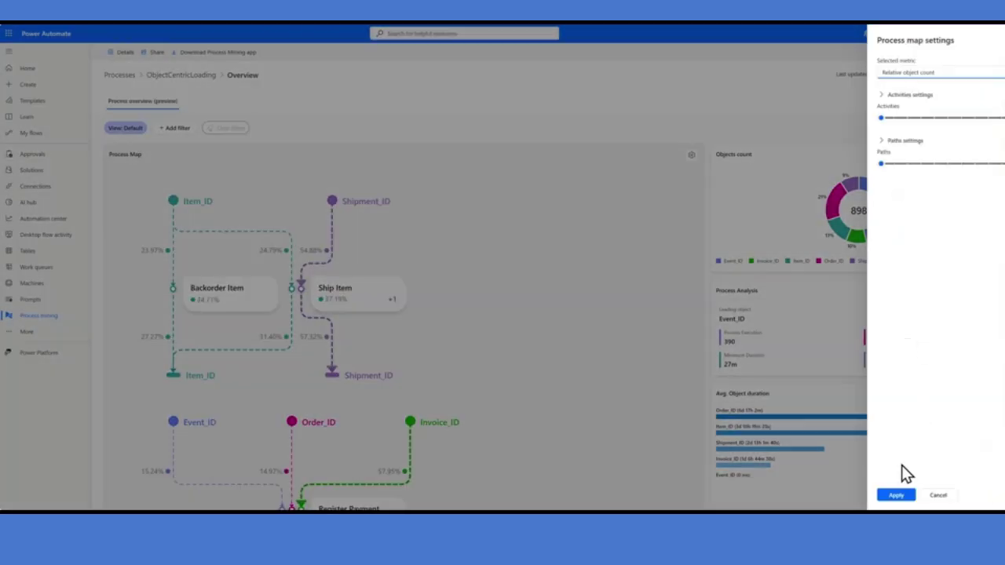
click(898, 495)
drag(516, 220, 644, 227)
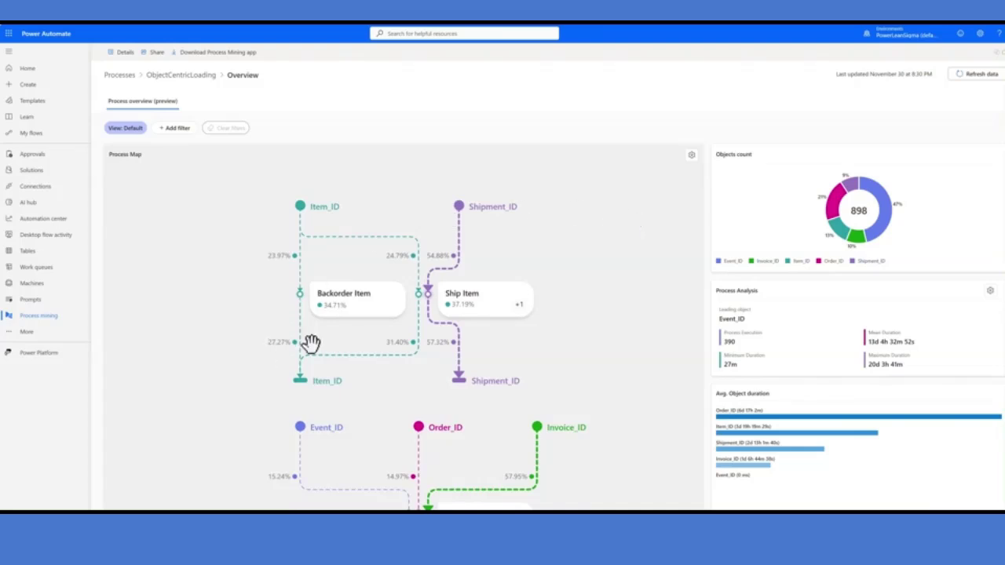
Raise the process map's Activities and Paths detail levels slightly above their minimum, by the same amount, and apply the settings.
mouse_move(516, 314)
click(692, 156)
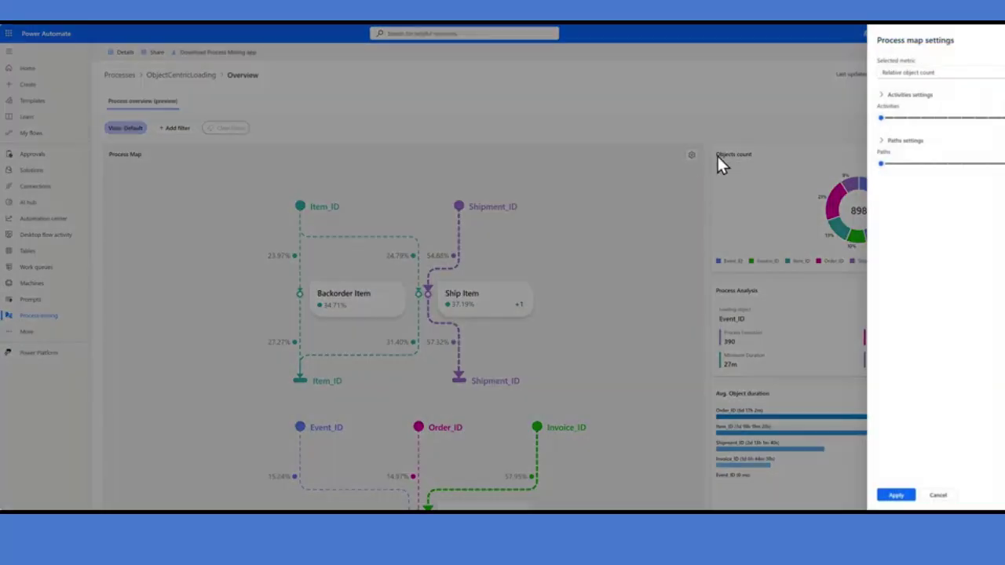
click(906, 119)
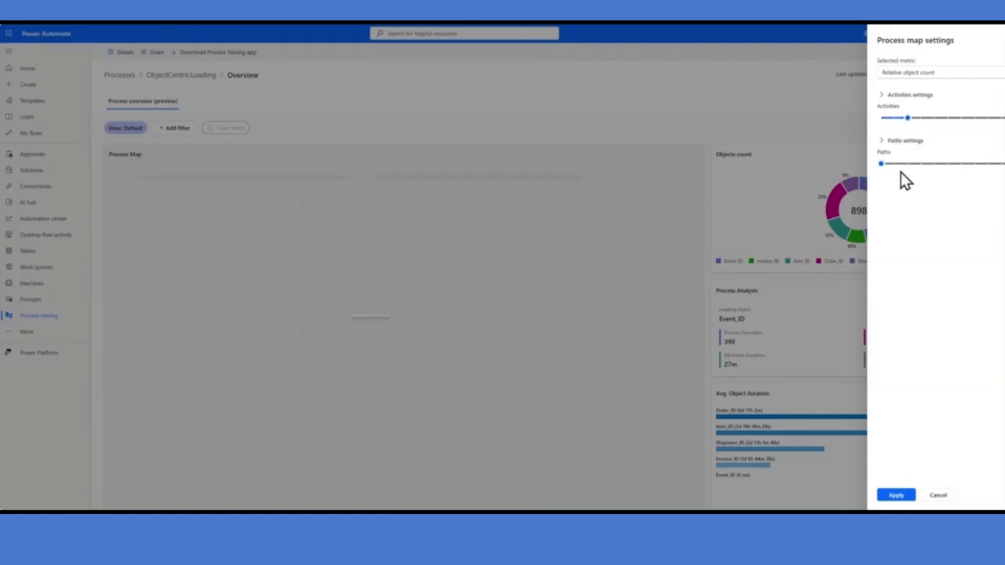
click(906, 164)
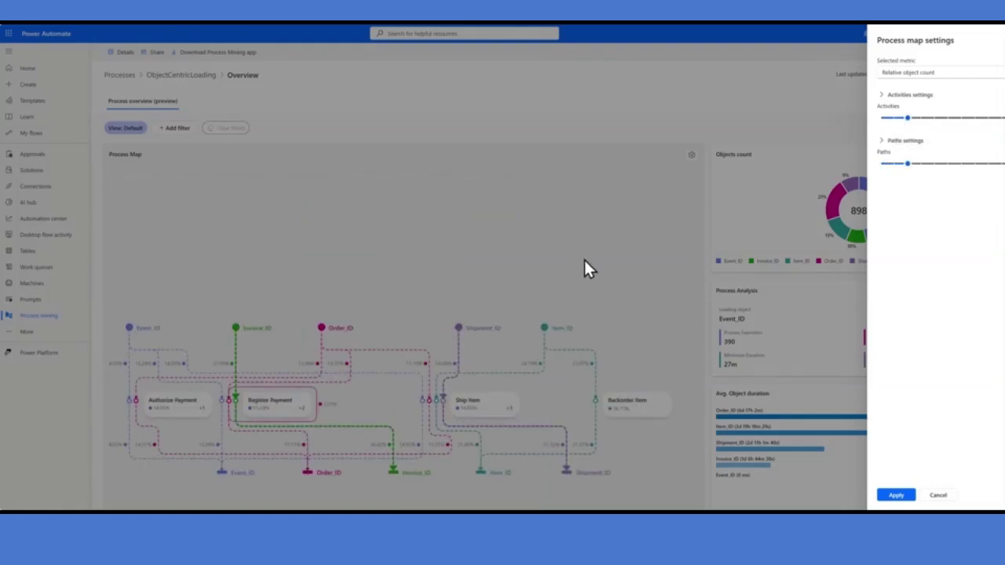
click(884, 496)
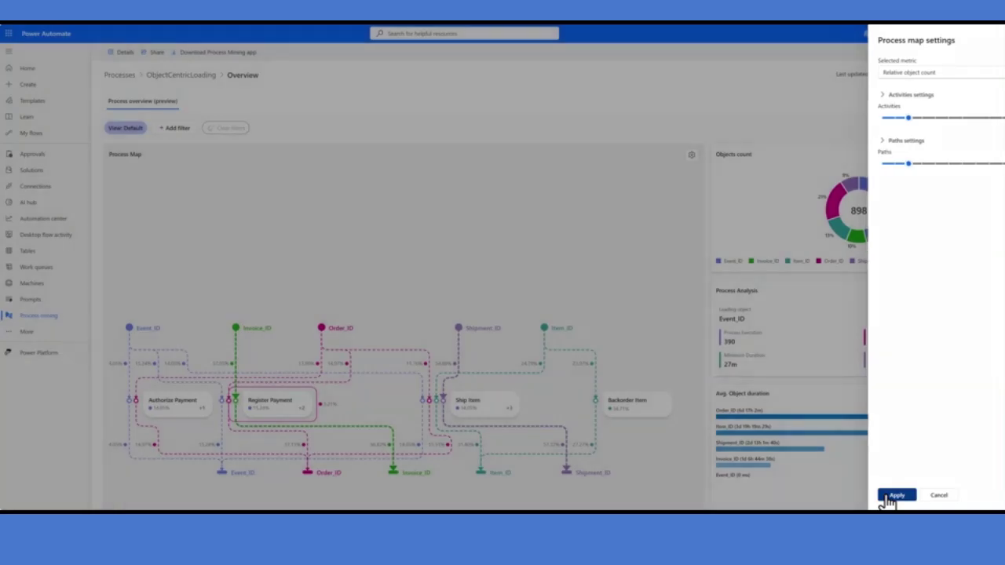
drag(659, 341, 683, 235)
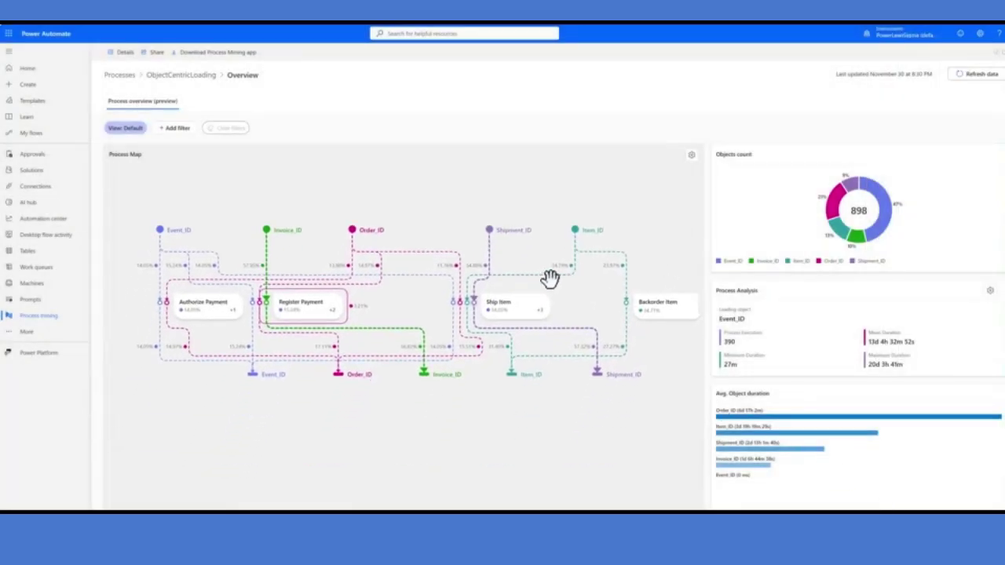